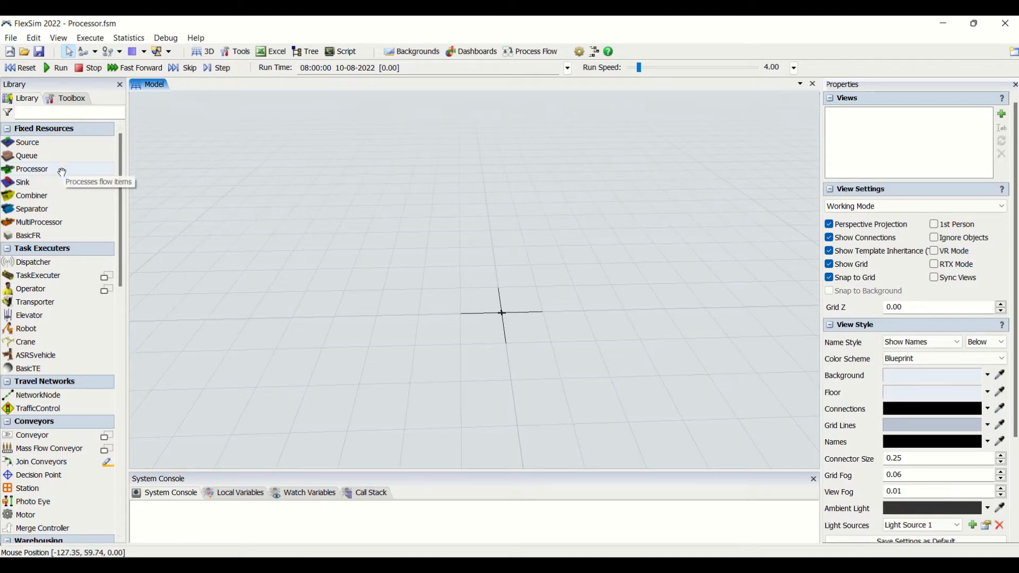
- Place a Processor in the middle of the empty model
{"action": "left_click_drag", "start_coordinate": [62, 173], "coordinate": [100, 173]}
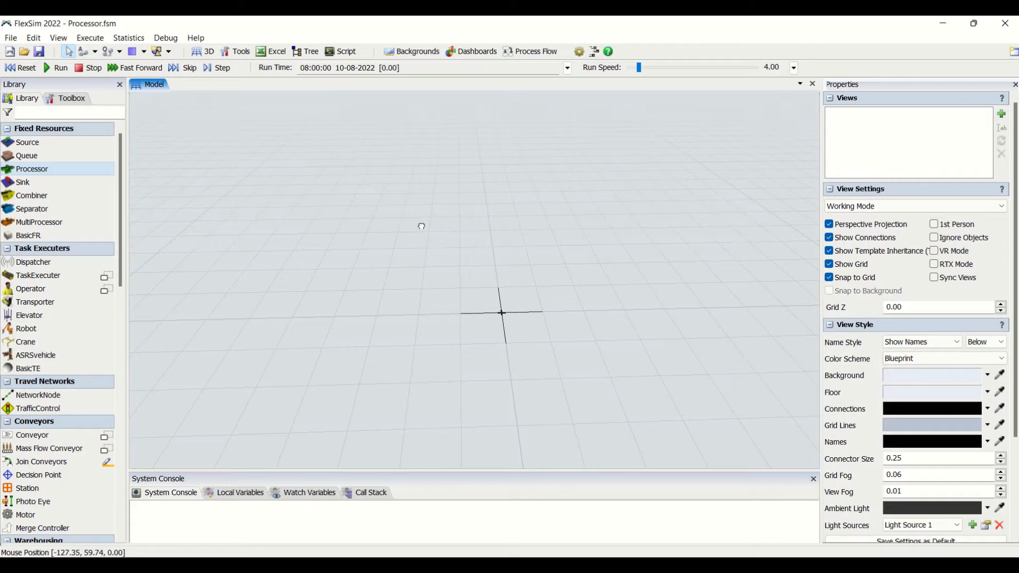
{"action": "left_click_drag", "start_coordinate": [421, 226], "coordinate": [448, 214]}
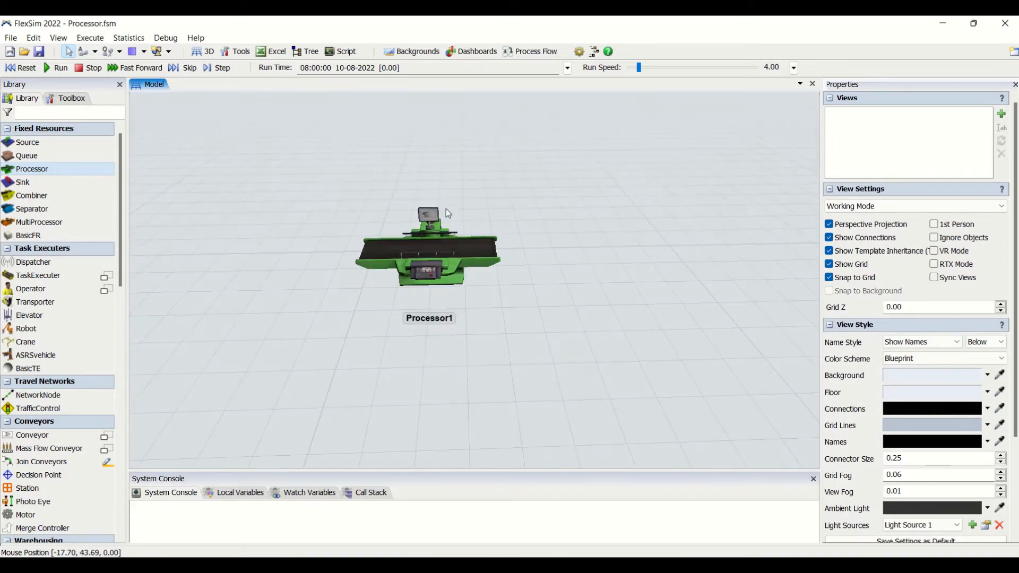
{"action": "mouse_move", "coordinate": [488, 365]}
{"action": "right_mouse_down"}
{"action": "mouse_move", "coordinate": [544, 348]}
{"action": "mouse_move", "coordinate": [524, 364]}
{"action": "mouse_move", "coordinate": [473, 367]}
{"action": "mouse_move", "coordinate": [486, 377]}
{"action": "mouse_move", "coordinate": [486, 365]}
{"action": "right_mouse_up"}
{"action": "left_click", "coordinate": [520, 297]}
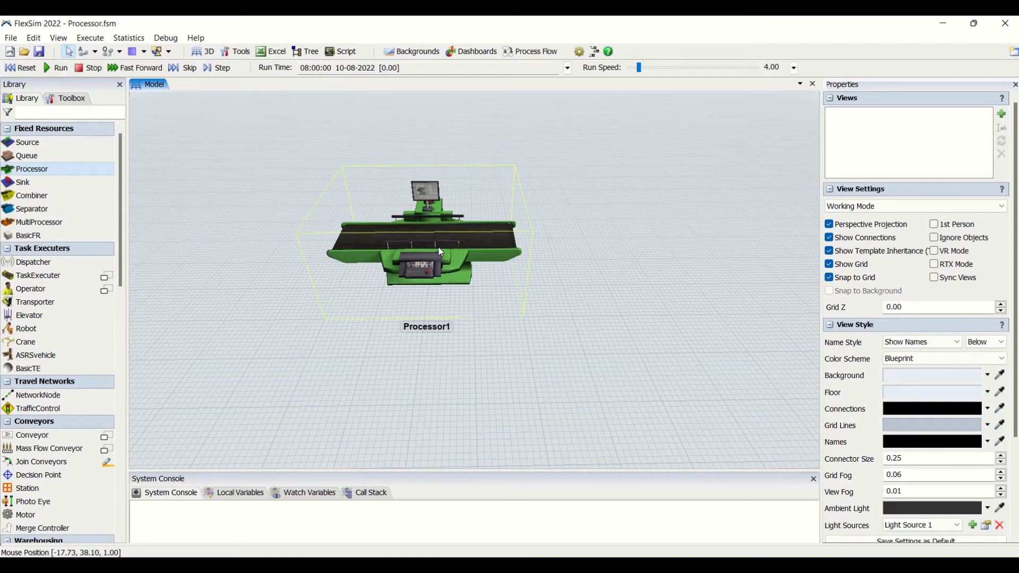
{"action": "right_click_drag", "start_coordinate": [588, 227], "coordinate": [620, 269]}
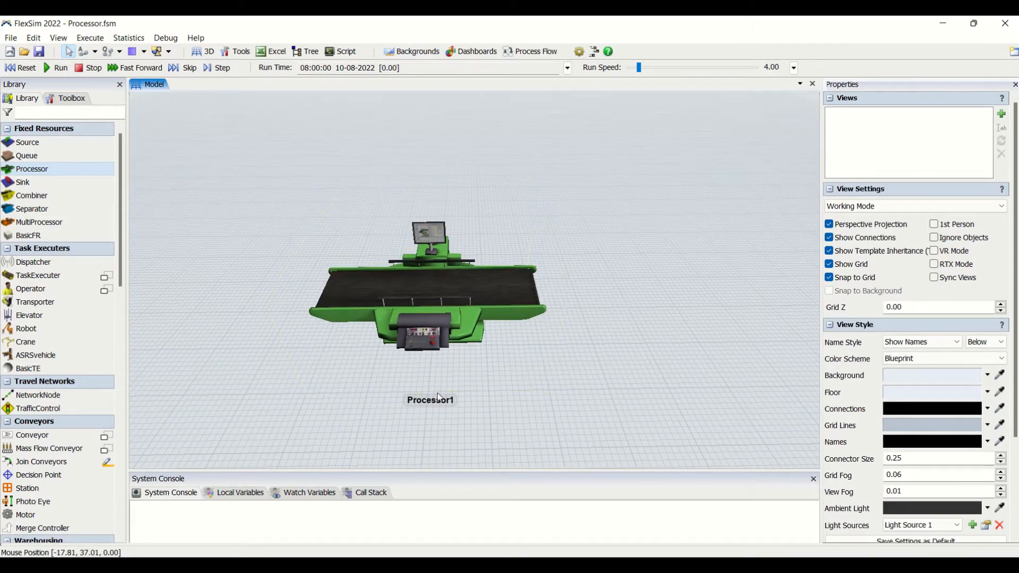
{"action": "left_click_drag", "start_coordinate": [375, 413], "coordinate": [468, 351]}
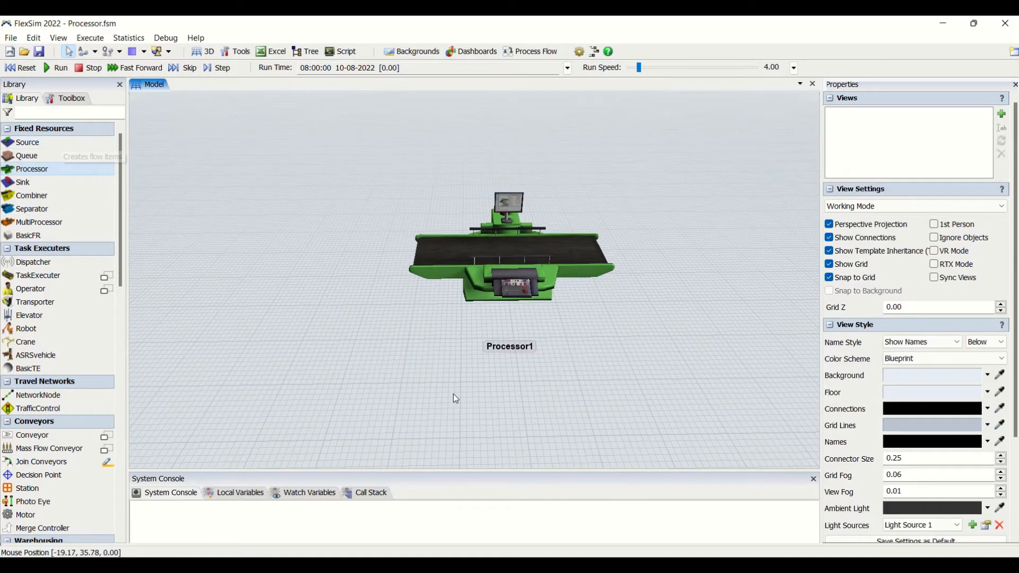
- Add a Source and a Queue ahead of the processor and a Sink on its far side
{"action": "left_click_drag", "start_coordinate": [62, 143], "coordinate": [212, 249]}
{"action": "left_click", "coordinate": [28, 157]}
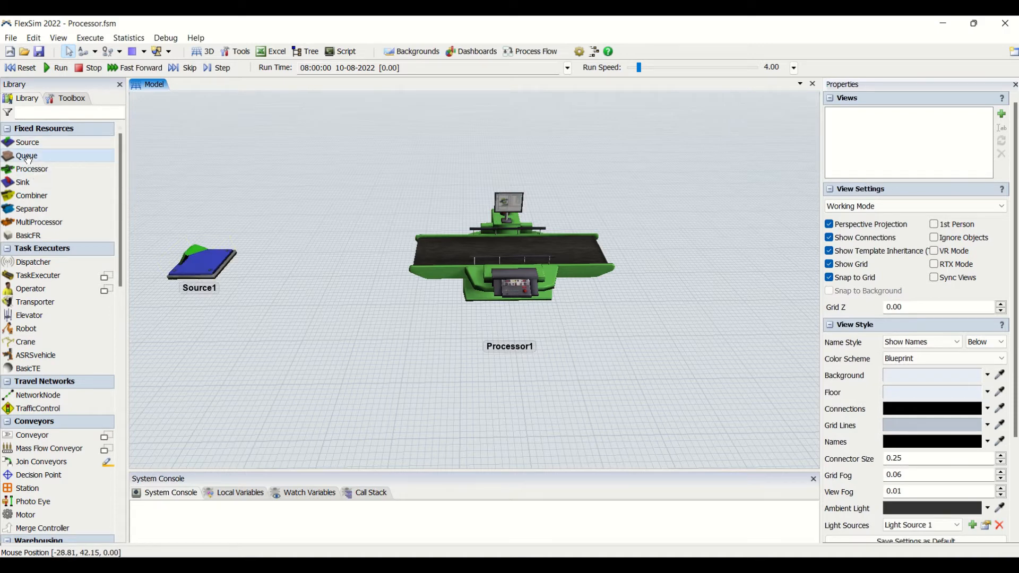
{"action": "left_click_drag", "start_coordinate": [28, 157], "coordinate": [287, 265]}
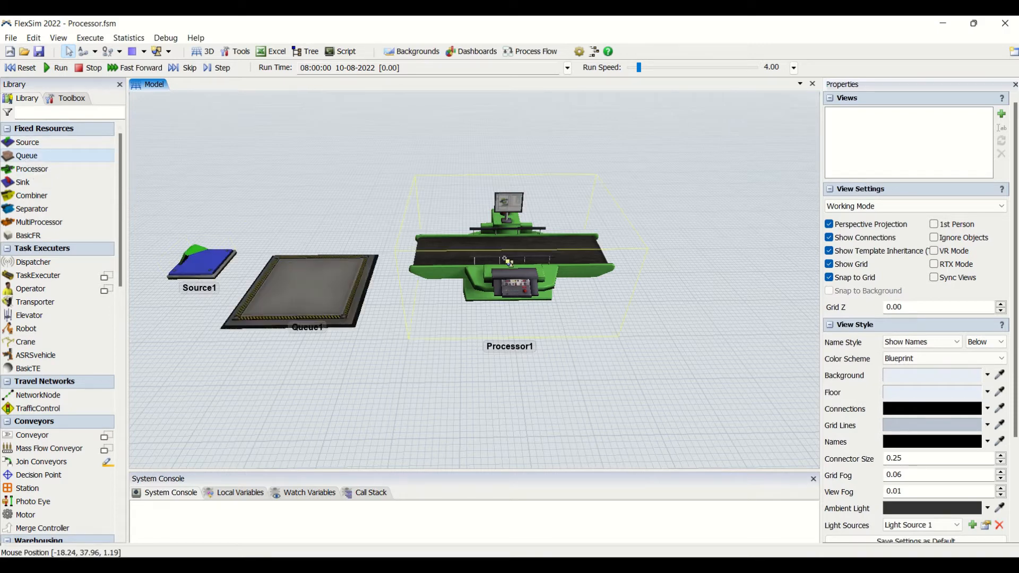
{"action": "left_click", "coordinate": [41, 180]}
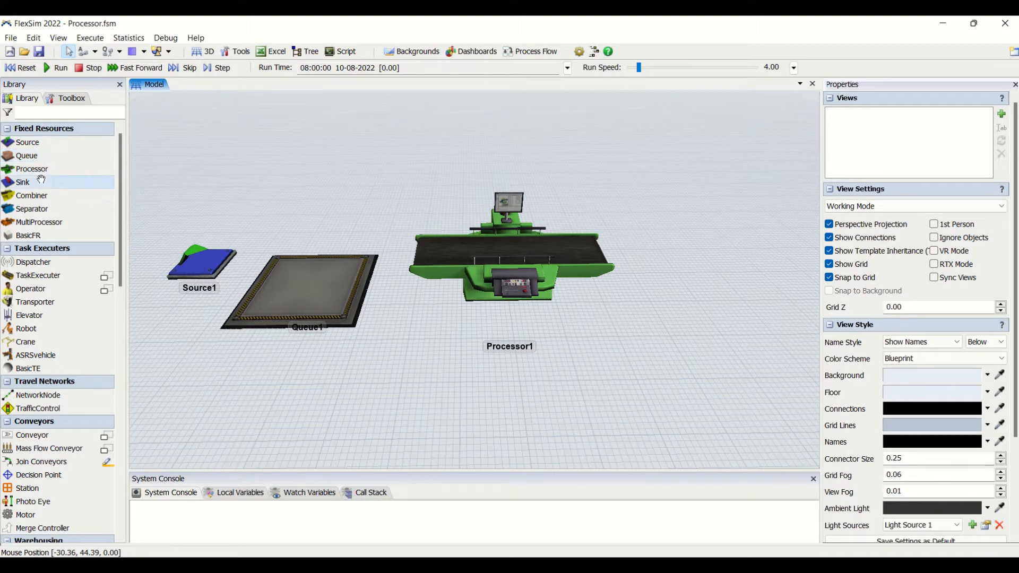
{"action": "left_click_drag", "start_coordinate": [41, 180], "coordinate": [721, 265]}
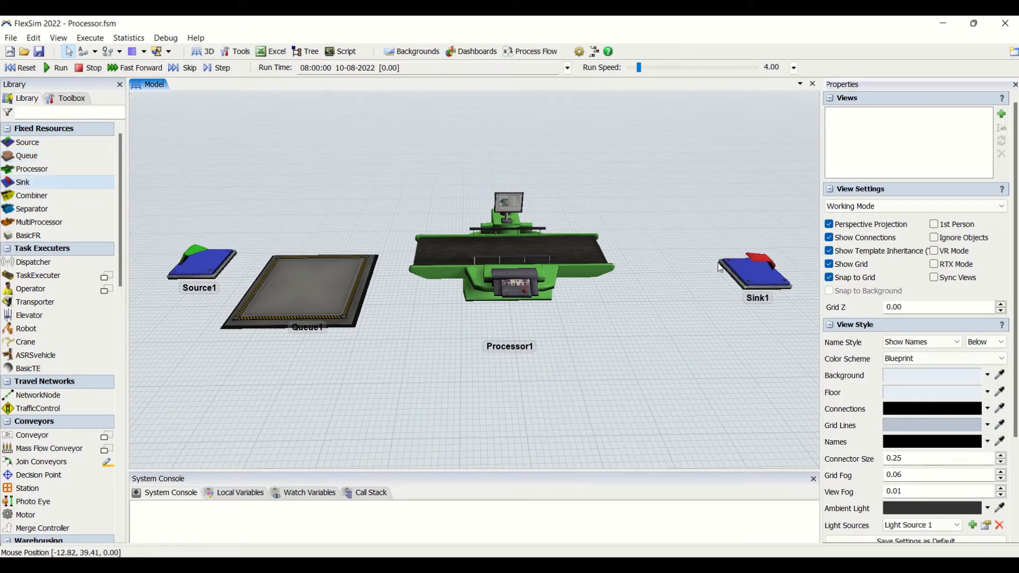
- Connect the objects in sequence from the source through the queue and processor to the sink
{"action": "left_click_drag", "start_coordinate": [208, 264], "coordinate": [756, 270]}
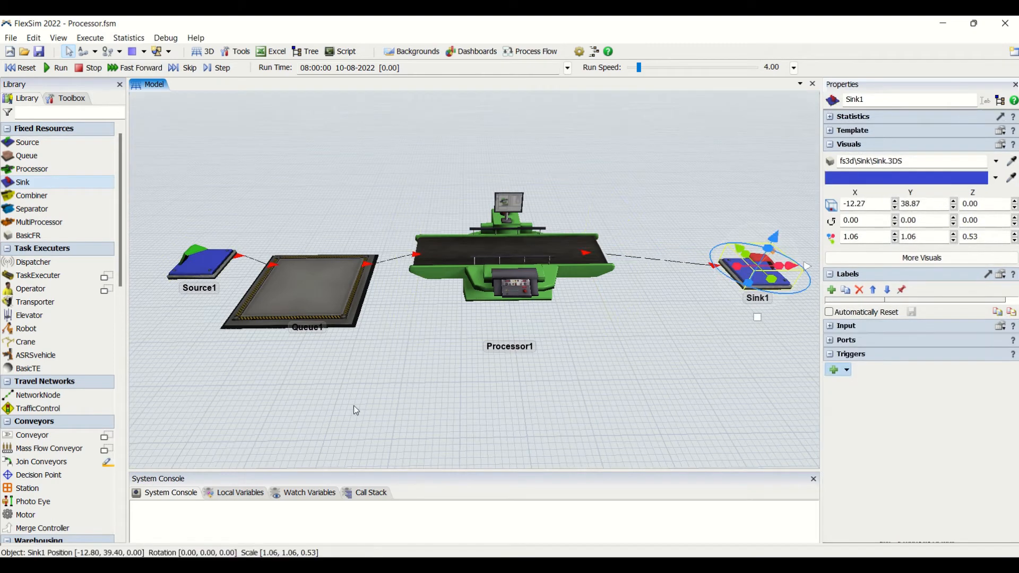
{"action": "left_click_drag", "start_coordinate": [354, 410], "coordinate": [349, 359]}
{"action": "scroll", "coordinate": [349, 354], "scroll_direction": "down", "scroll_amount": 2}
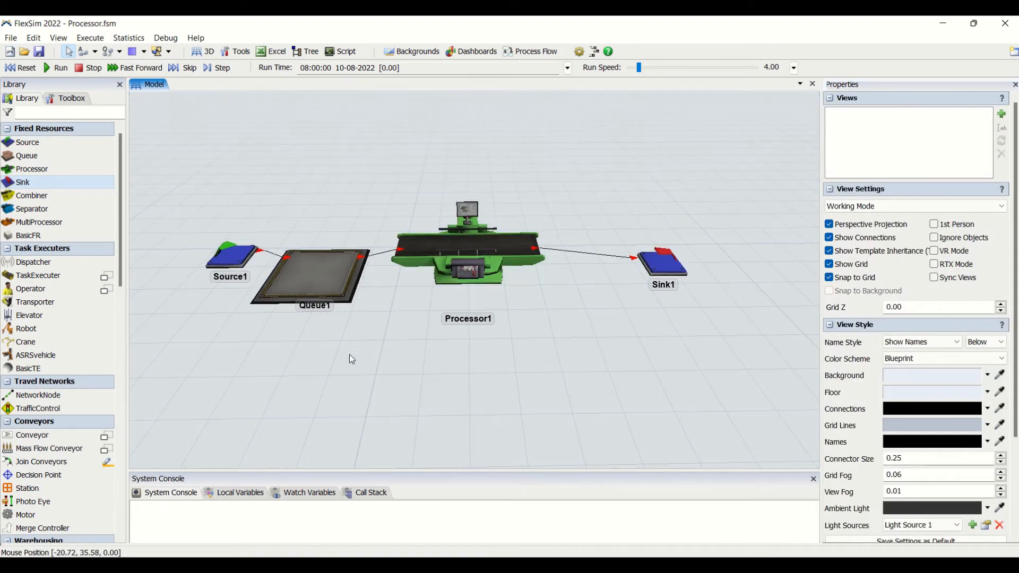
- Enable the source's arrival at time 0 and set its inter-arrival time to 2 s
{"action": "left_click", "coordinate": [238, 249]}
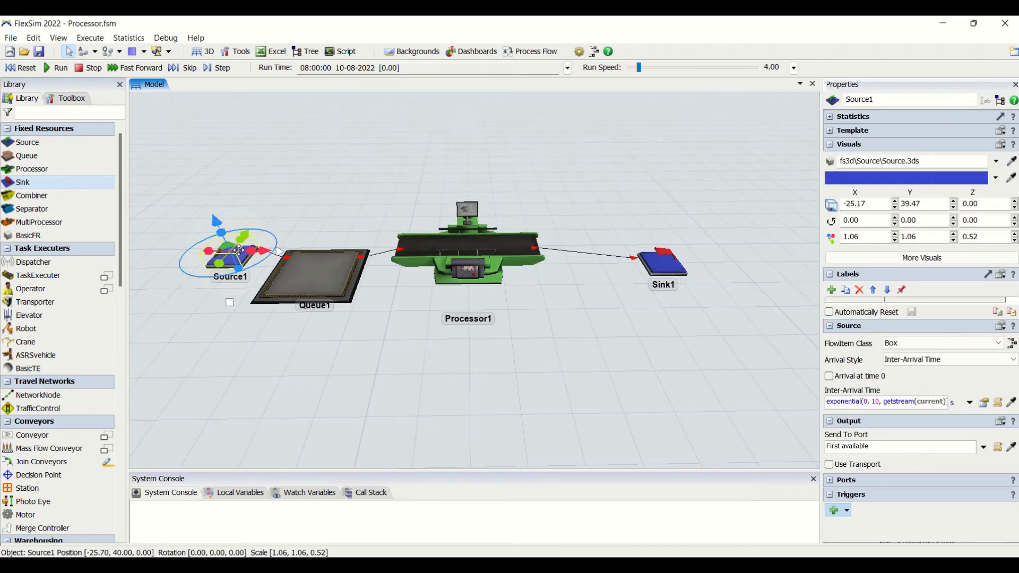
{"action": "left_click", "coordinate": [841, 376]}
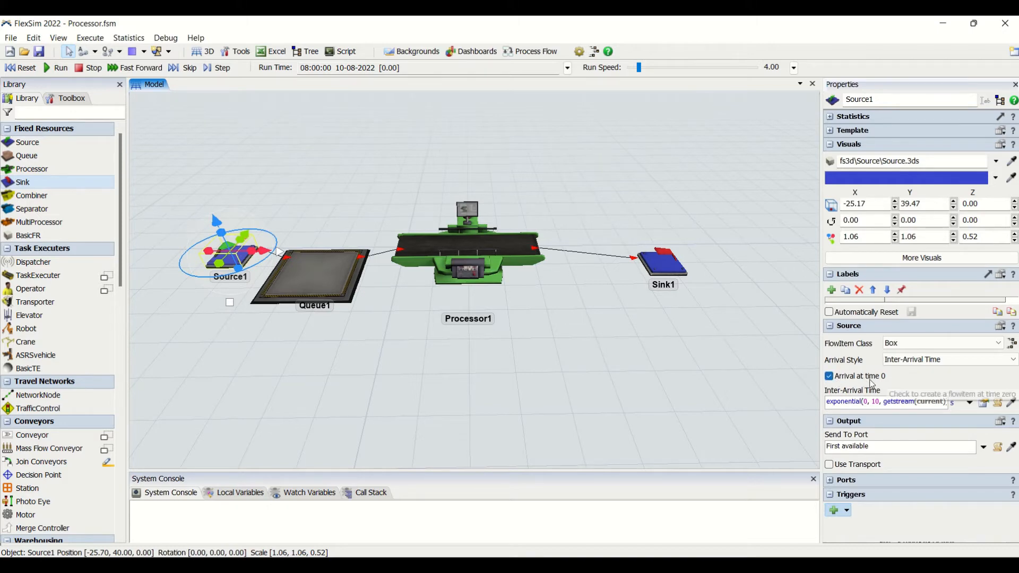
{"action": "left_click", "coordinate": [870, 401]}
{"action": "key", "text": "ctrl+a"}
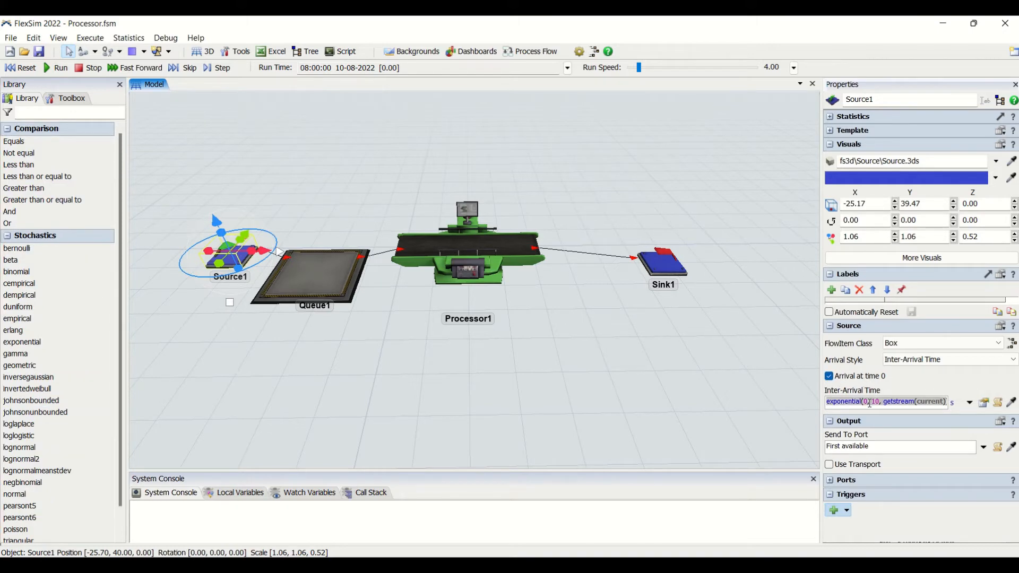
{"action": "type", "text": "2"}
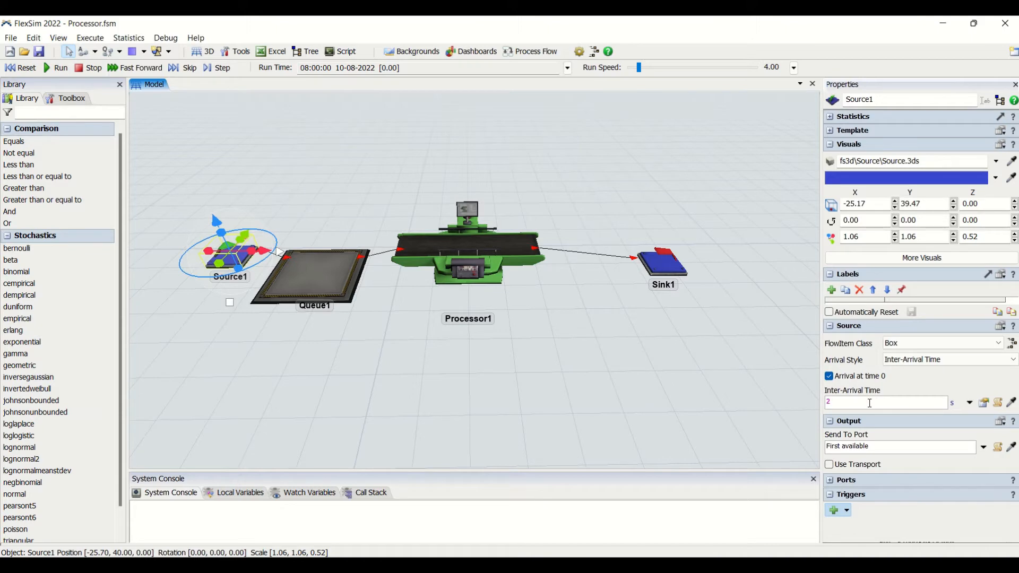
{"action": "left_click", "coordinate": [545, 410]}
{"action": "left_click", "coordinate": [221, 249]}
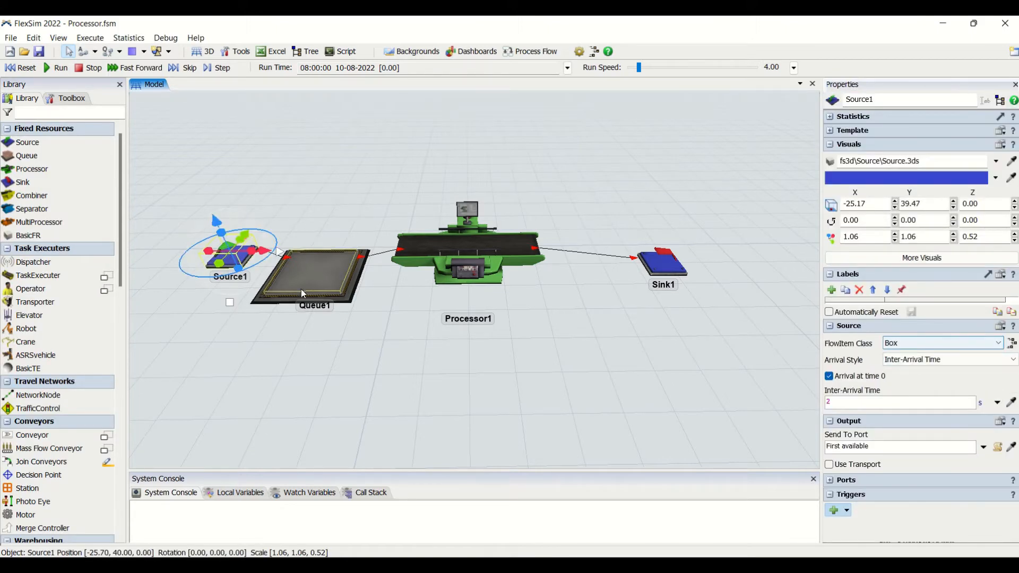
- Review the queue's properties and the processor's Max Content, Setup Time and Process Time settings
{"action": "left_click", "coordinate": [350, 288]}
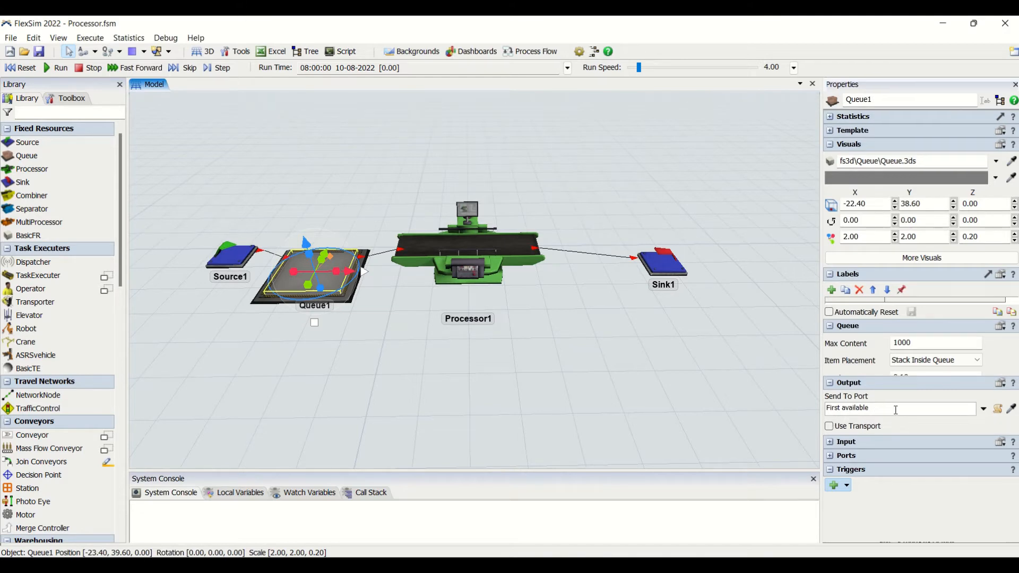
{"action": "left_click", "coordinate": [467, 244]}
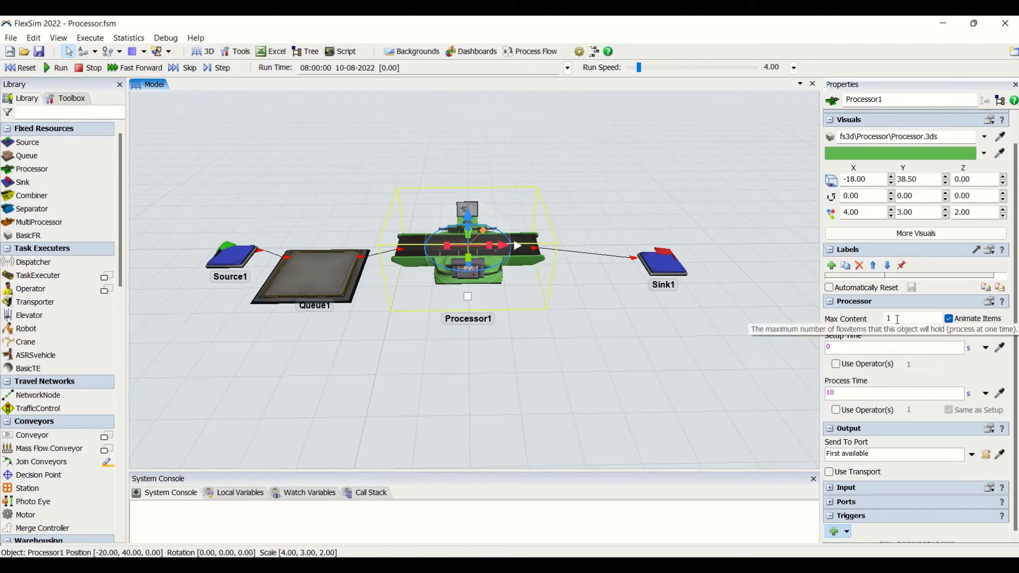
{"action": "left_click", "coordinate": [481, 307]}
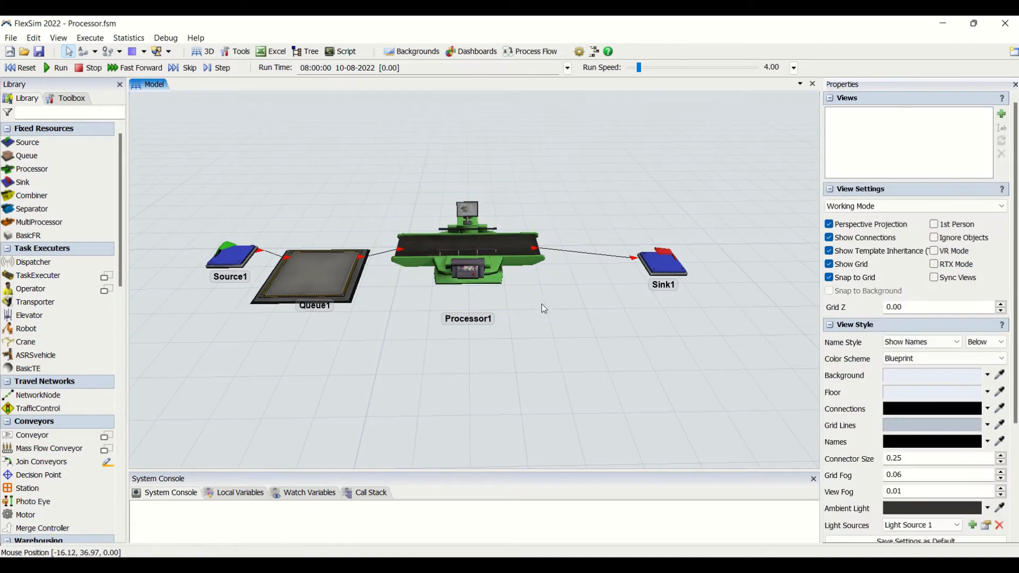
{"action": "left_click", "coordinate": [504, 253]}
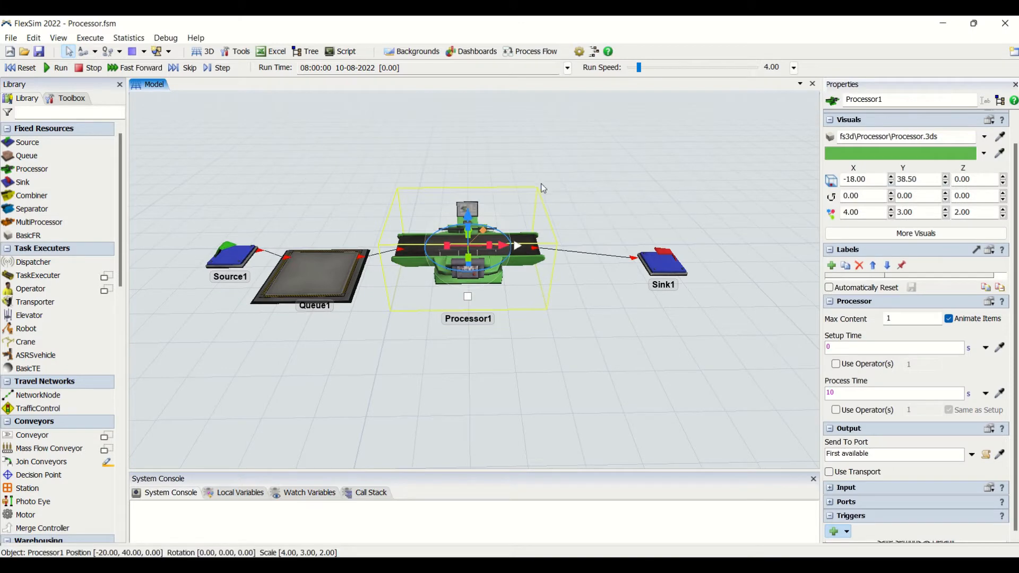
{"action": "left_click", "coordinate": [546, 348]}
- Set the processor's Max Content to 3
{"action": "left_click", "coordinate": [517, 276]}
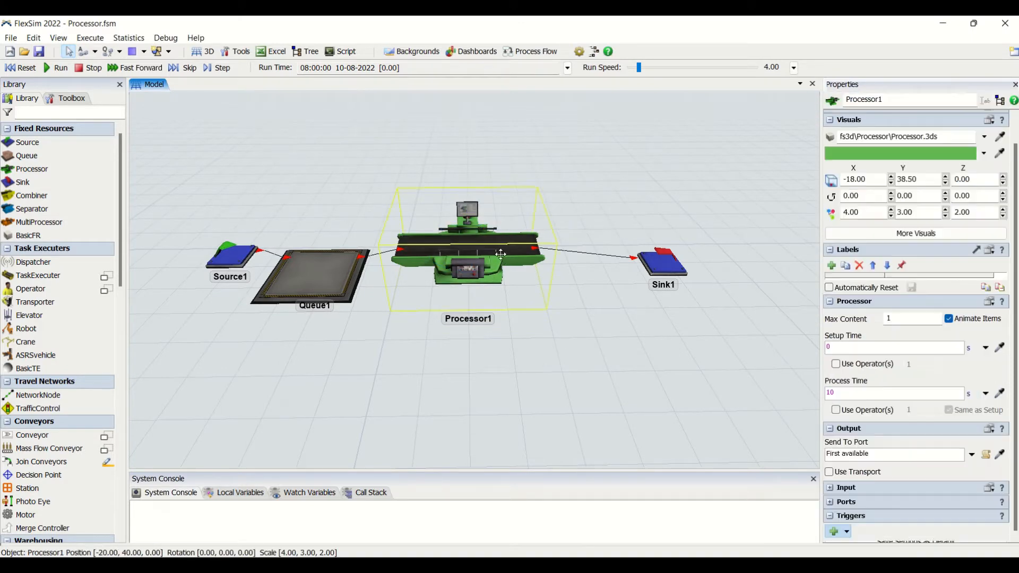
{"action": "left_click", "coordinate": [924, 316]}
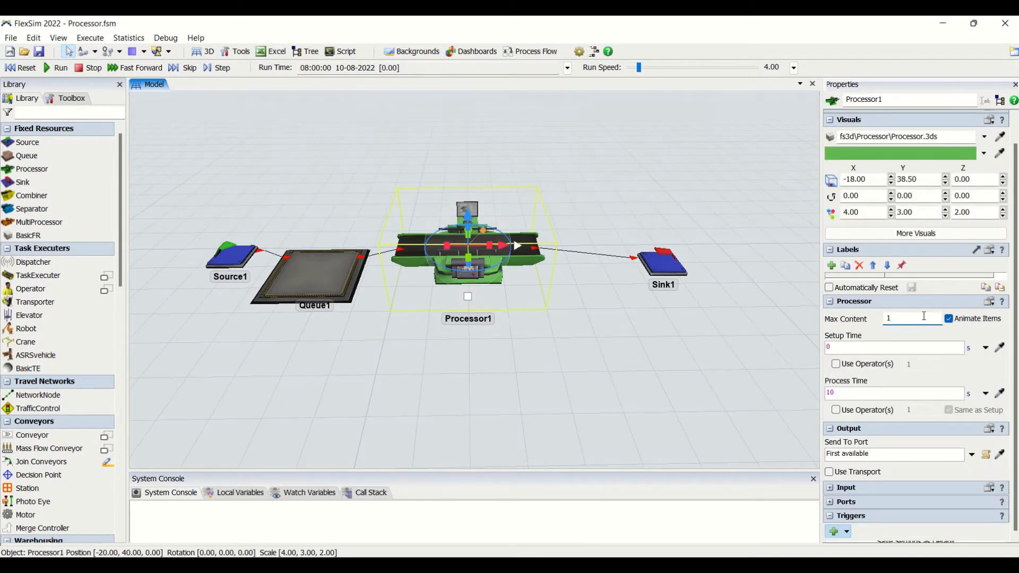
{"action": "left_click_drag", "start_coordinate": [924, 316], "coordinate": [868, 322]}
{"action": "left_click", "coordinate": [623, 419]}
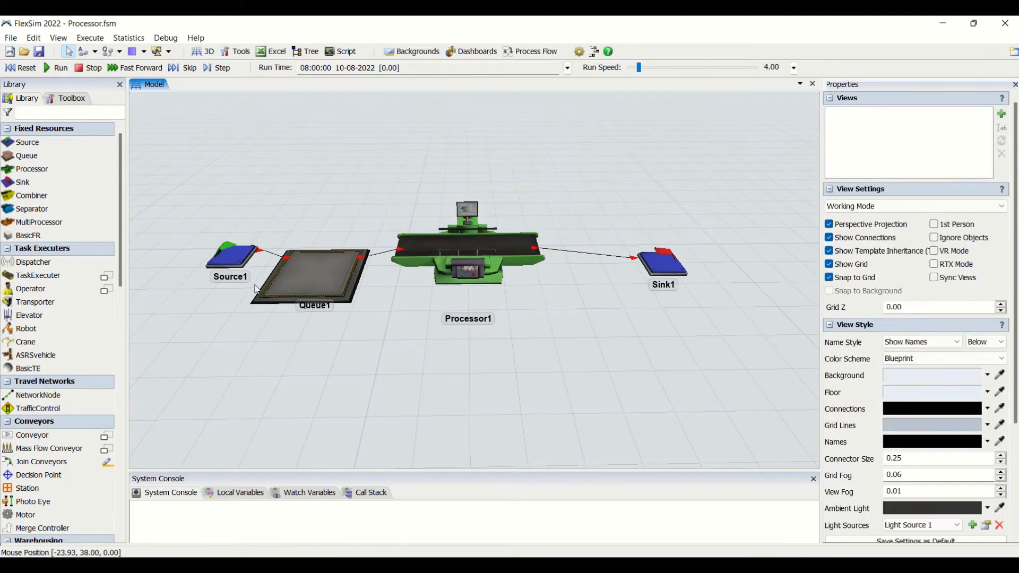
- Set the processor's Max Content to 1 and disable Animate Items
{"action": "left_click", "coordinate": [461, 242]}
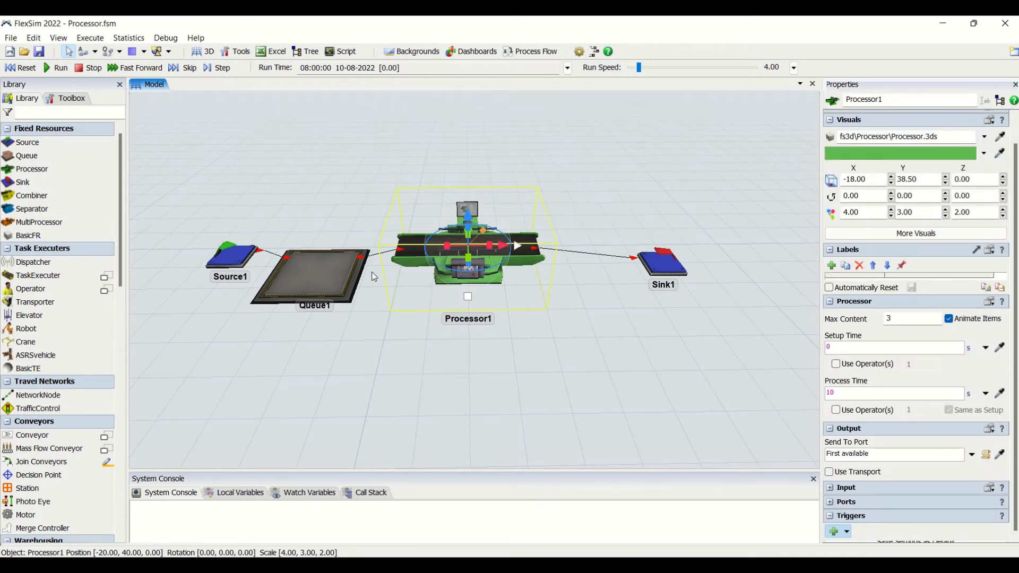
{"action": "double_click", "coordinate": [910, 318]}
{"action": "left_click", "coordinate": [949, 320]}
- Reset the model and run the simulation
{"action": "left_click", "coordinate": [32, 70]}
{"action": "left_click", "coordinate": [56, 69]}
{"action": "left_click", "coordinate": [382, 166]}
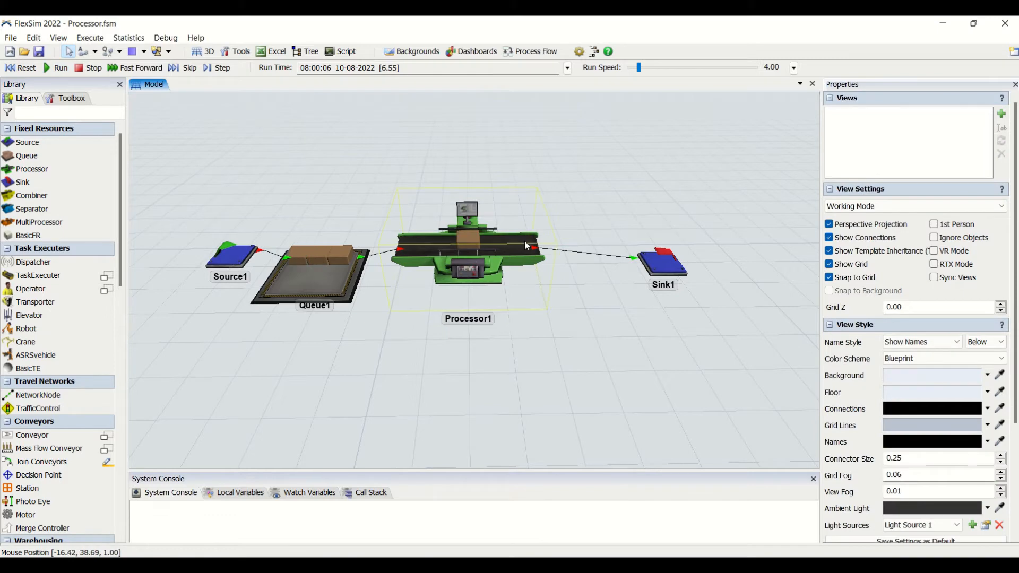
- Examine the processor's throughput, content and staytime statistics and its time settings while the simulation runs
{"action": "left_click", "coordinate": [524, 240]}
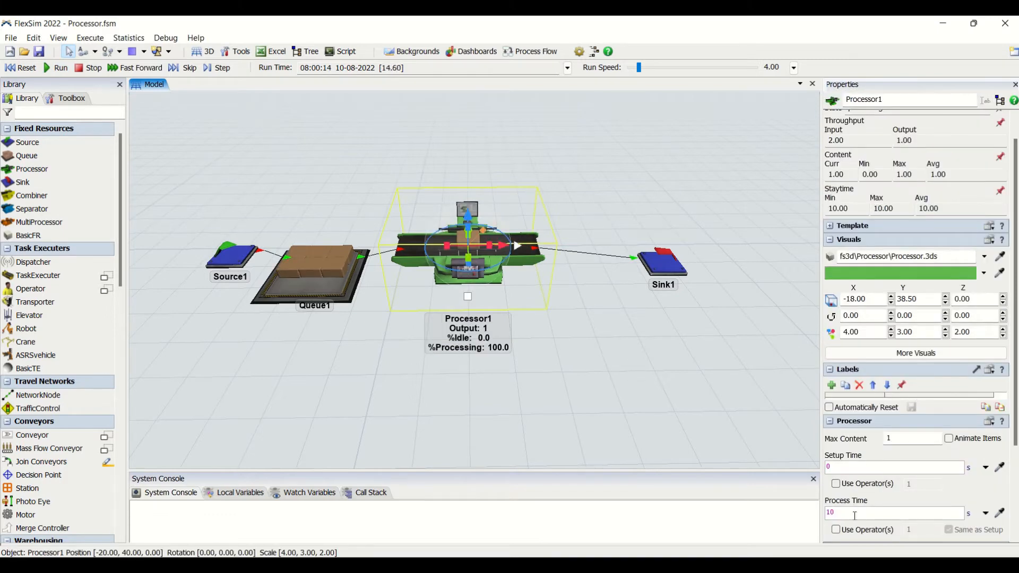
{"action": "left_click", "coordinate": [858, 467]}
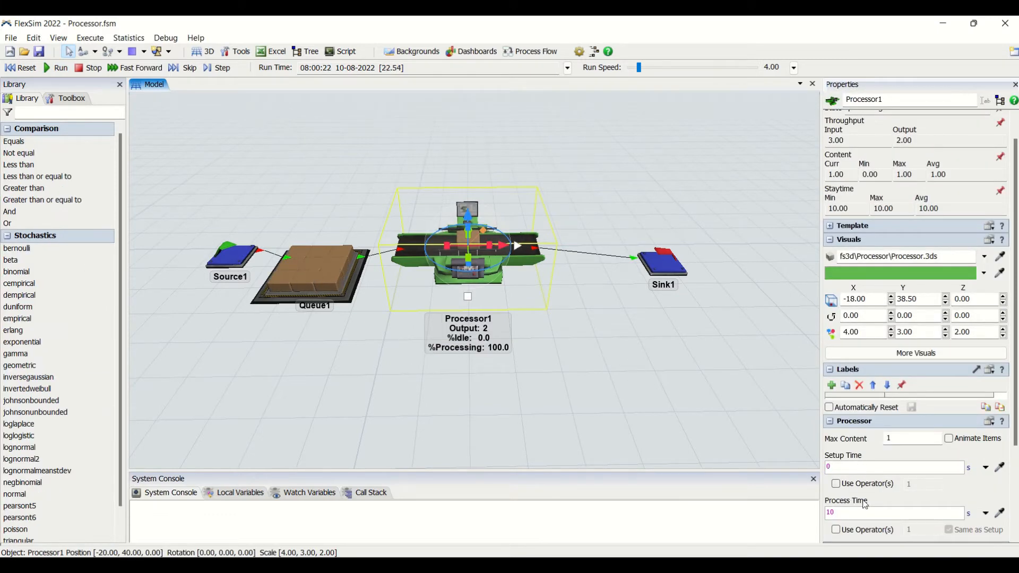
{"action": "left_click_drag", "start_coordinate": [1014, 431], "coordinate": [1014, 456]}
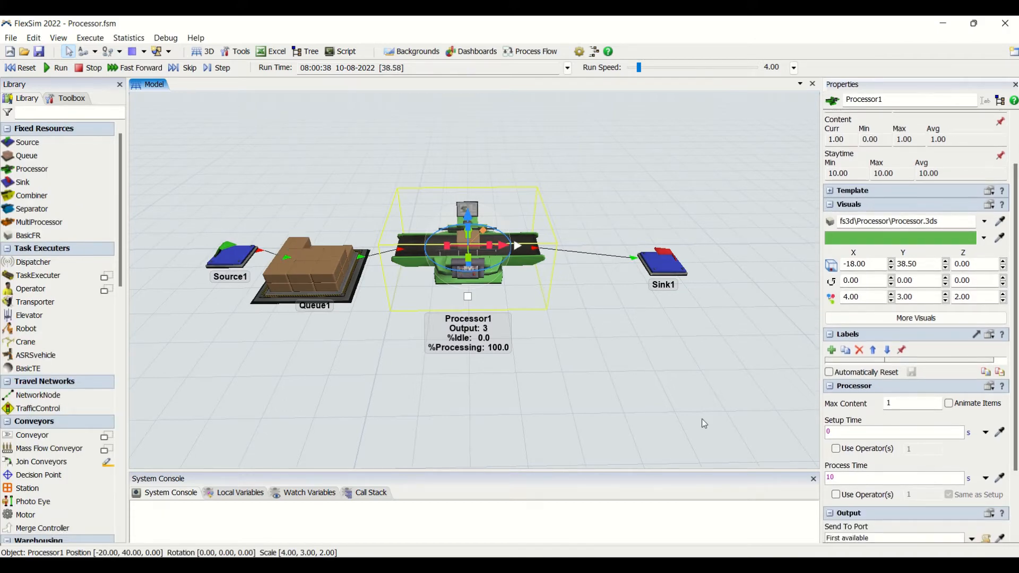
{"action": "left_click", "coordinate": [533, 281]}
{"action": "left_click", "coordinate": [527, 263]}
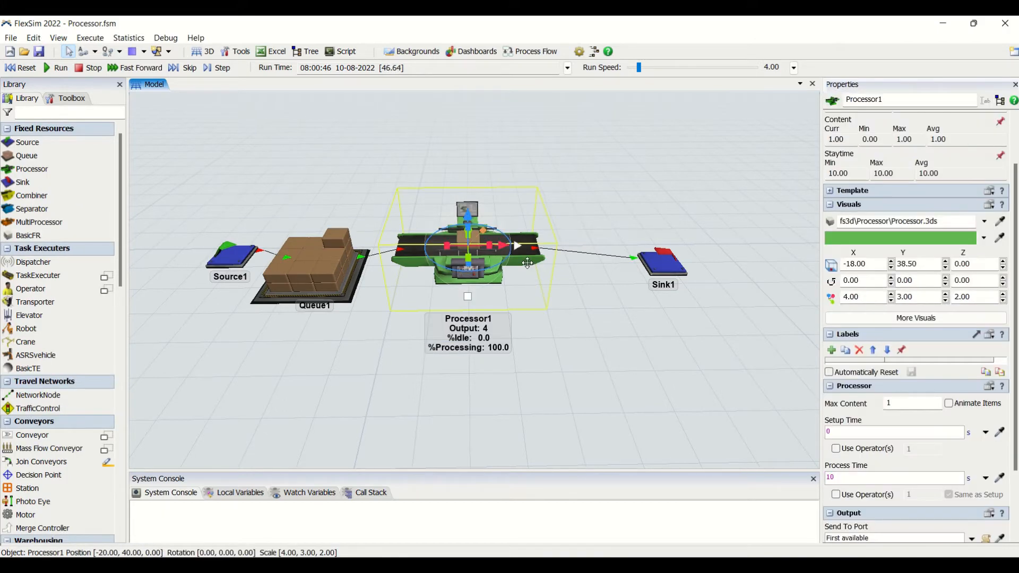
{"action": "left_click", "coordinate": [625, 321]}
{"action": "left_click", "coordinate": [522, 245]}
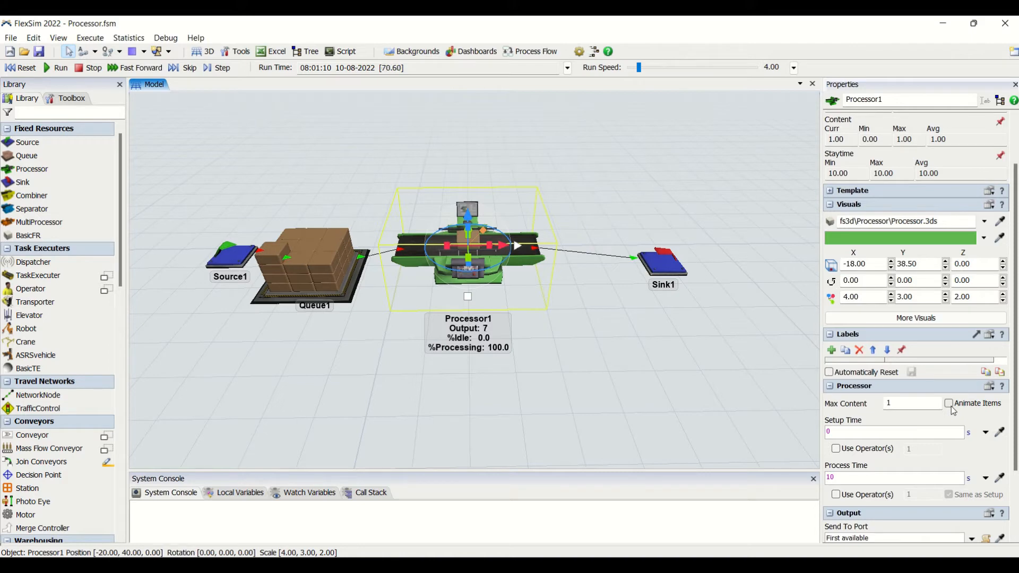
{"action": "left_click", "coordinate": [603, 310]}
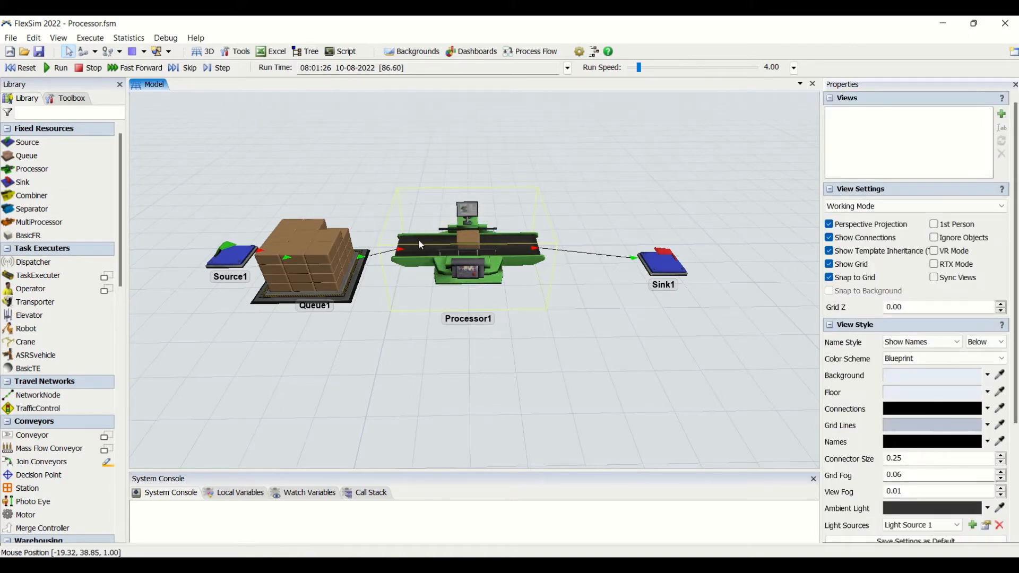
- Raise the run speed to 37.35 and check the processor's state and throughput statistics
{"action": "mouse_move", "coordinate": [638, 68]}
{"action": "left_mouse_down"}
{"action": "mouse_move", "coordinate": [653, 69]}
{"action": "mouse_move", "coordinate": [644, 68]}
{"action": "left_mouse_up"}
{"action": "left_click", "coordinate": [502, 262]}
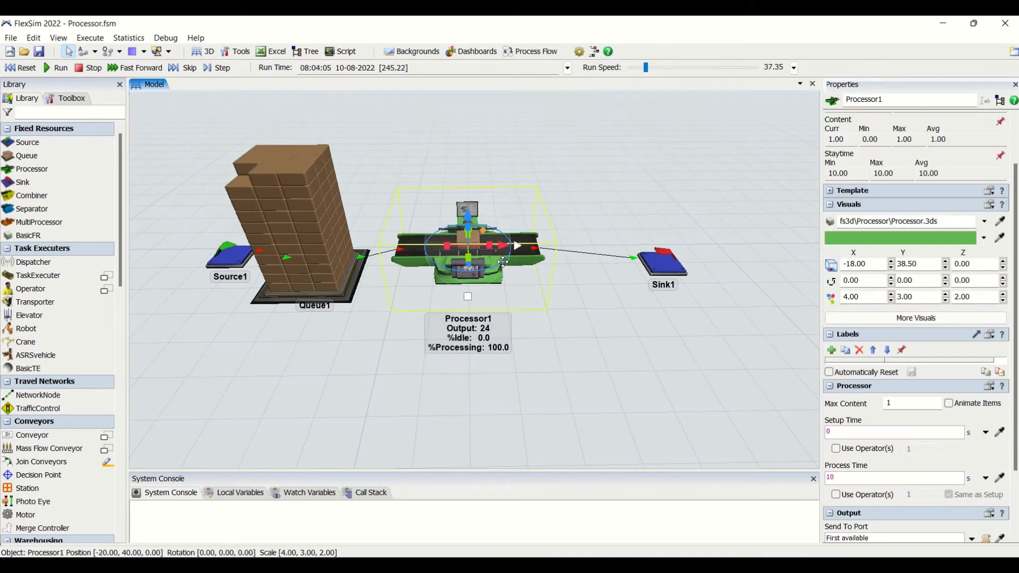
{"action": "left_click_drag", "start_coordinate": [1015, 246], "coordinate": [1014, 200]}
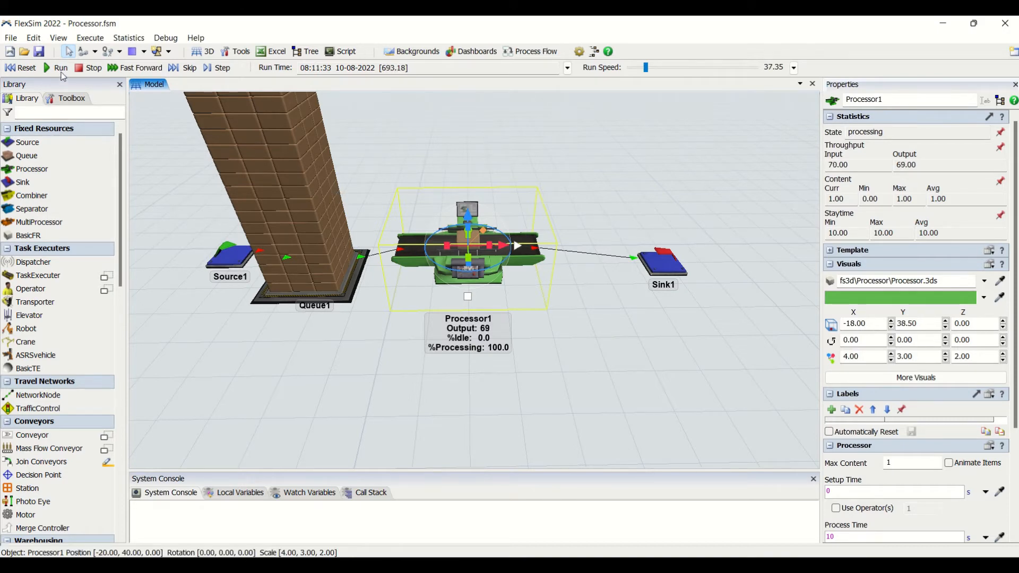
- Reset the model and enable Animate Items for the processor
{"action": "left_click", "coordinate": [24, 68]}
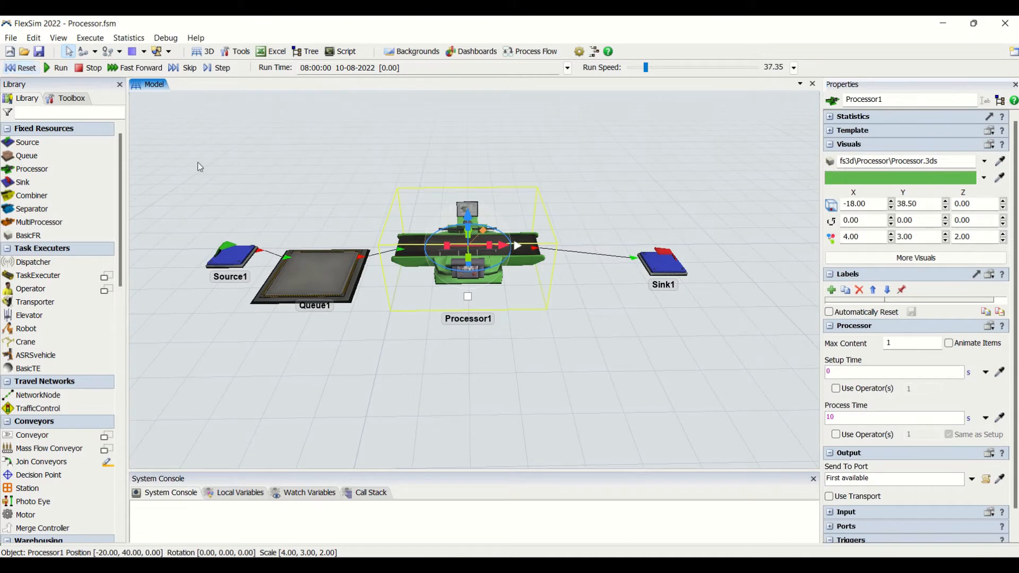
{"action": "left_click", "coordinate": [879, 419]}
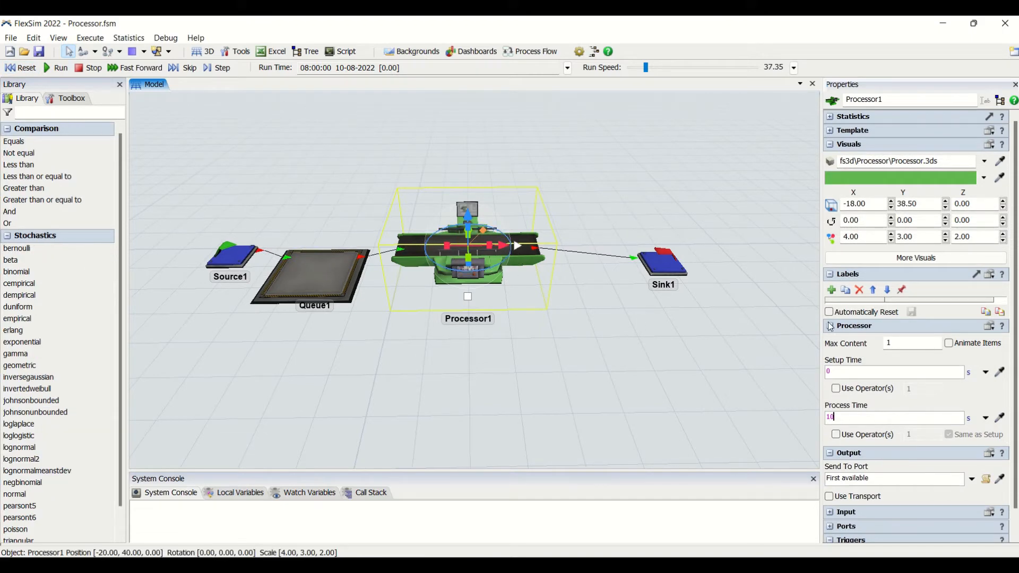
{"action": "left_click", "coordinate": [921, 359]}
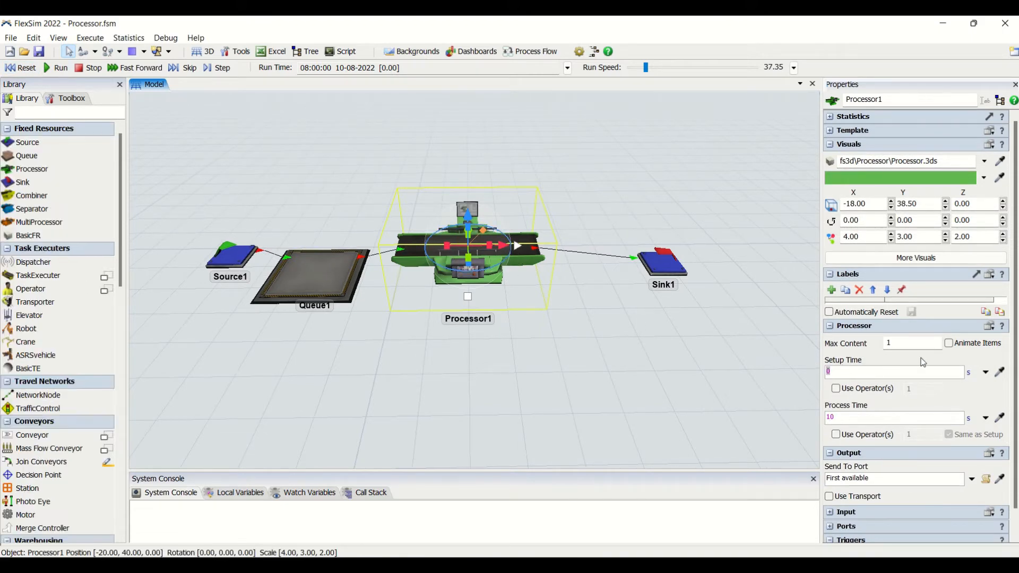
{"action": "left_click", "coordinate": [948, 344]}
- Run the simulation and lower the run speed to 2.65
{"action": "left_click", "coordinate": [58, 67]}
{"action": "left_click", "coordinate": [593, 402]}
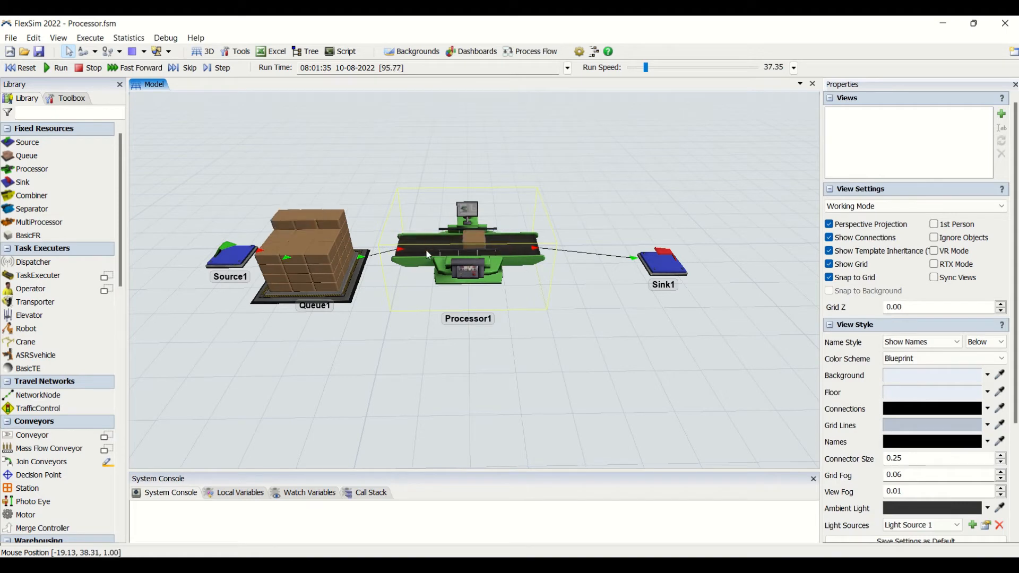
{"action": "left_click_drag", "start_coordinate": [645, 68], "coordinate": [639, 67]}
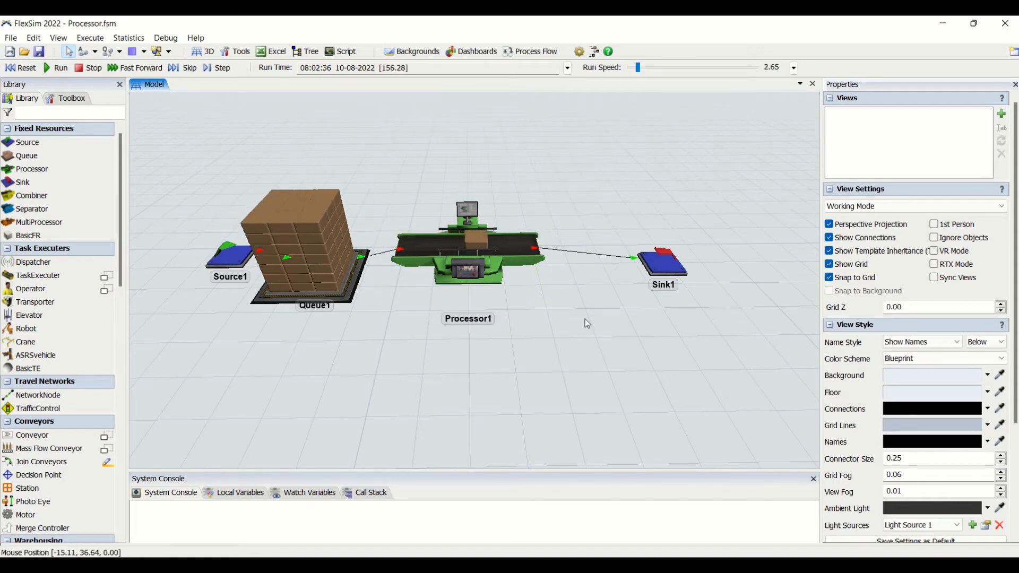
- Turn the processor's Animate Items off and back on while the simulation runs to compare how items move
{"action": "left_click", "coordinate": [491, 268]}
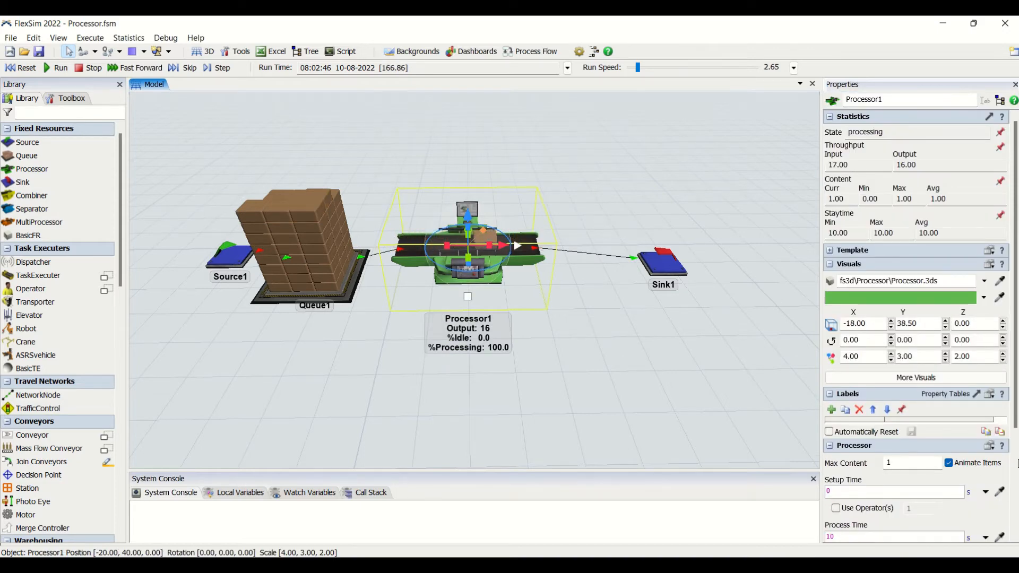
{"action": "left_click", "coordinate": [948, 463]}
{"action": "left_click", "coordinate": [591, 384]}
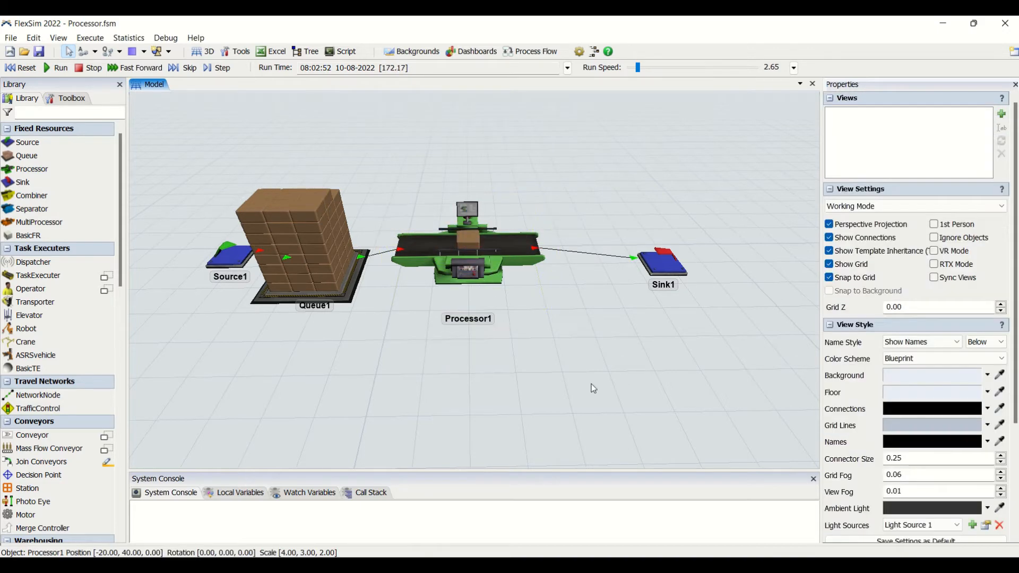
{"action": "left_click", "coordinate": [472, 244]}
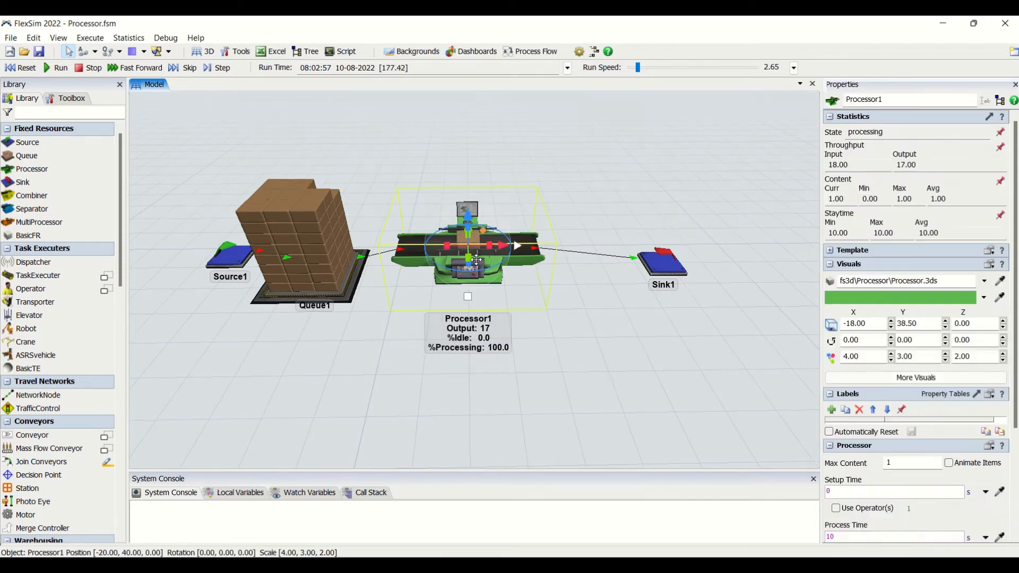
{"action": "left_click", "coordinate": [949, 463]}
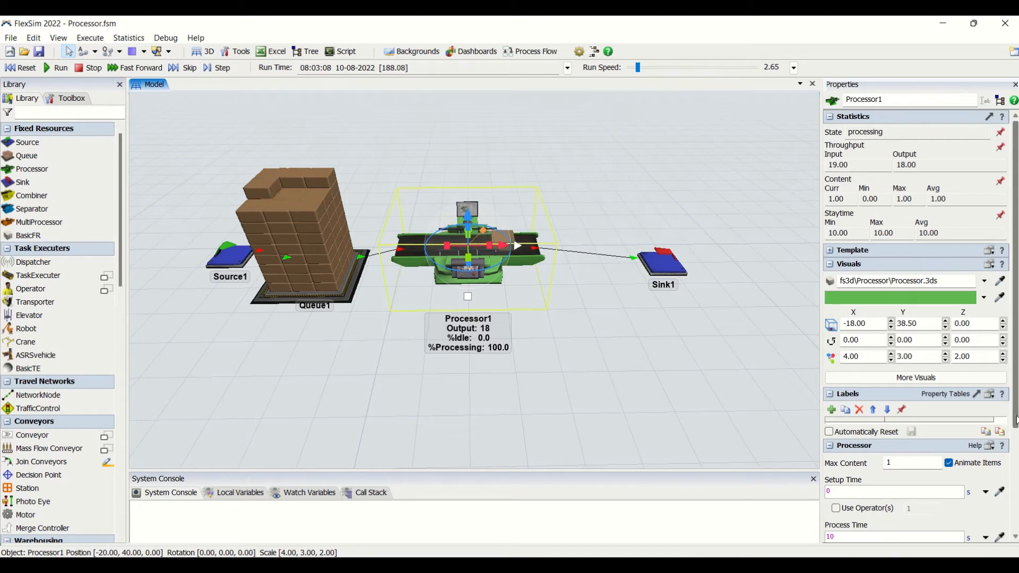
- Set the processor's Max Content to 5, and reset and rerun the simulation
{"action": "left_click_drag", "start_coordinate": [895, 463], "coordinate": [862, 462]}
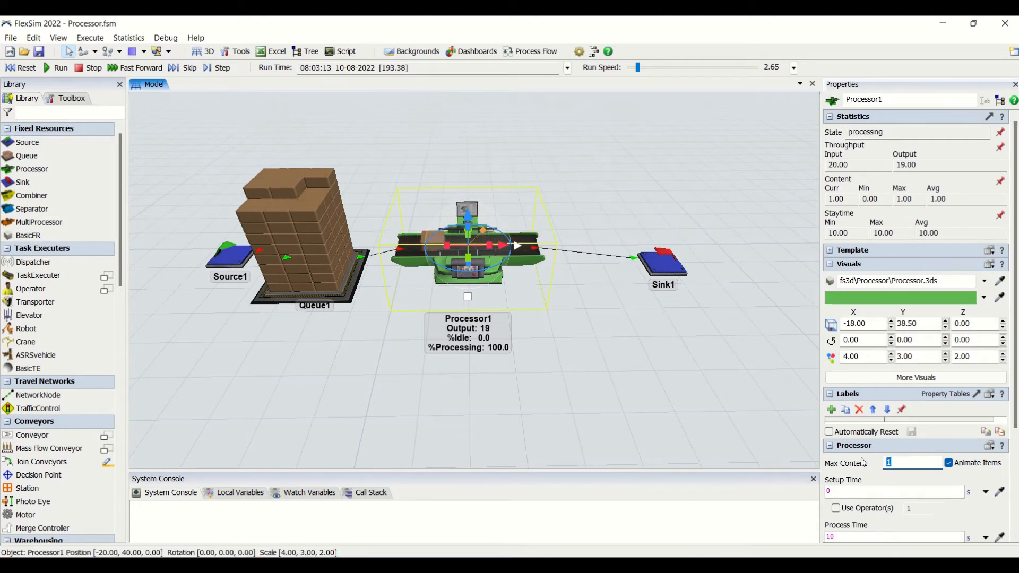
{"action": "left_click", "coordinate": [564, 390]}
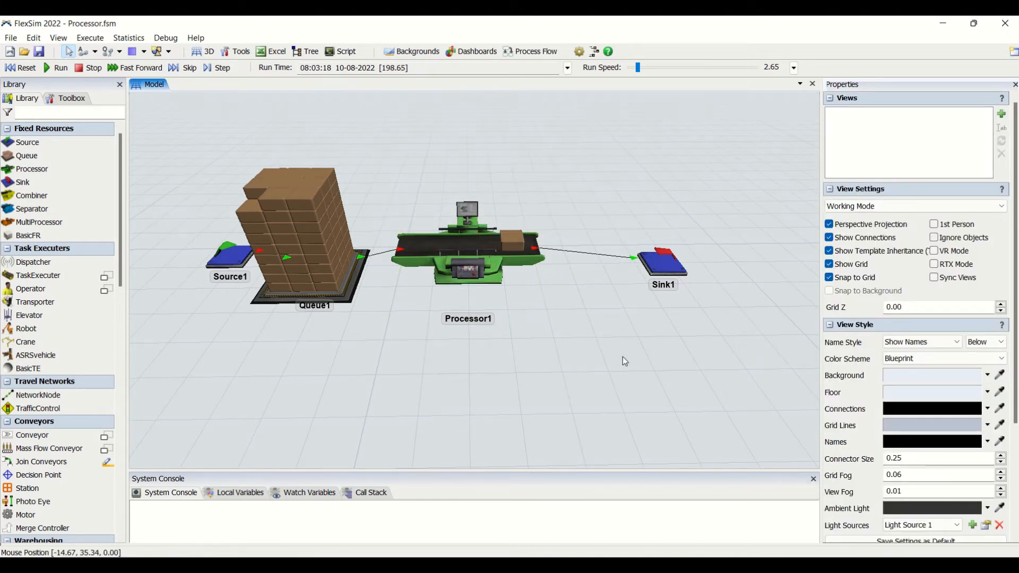
{"action": "left_click", "coordinate": [26, 69]}
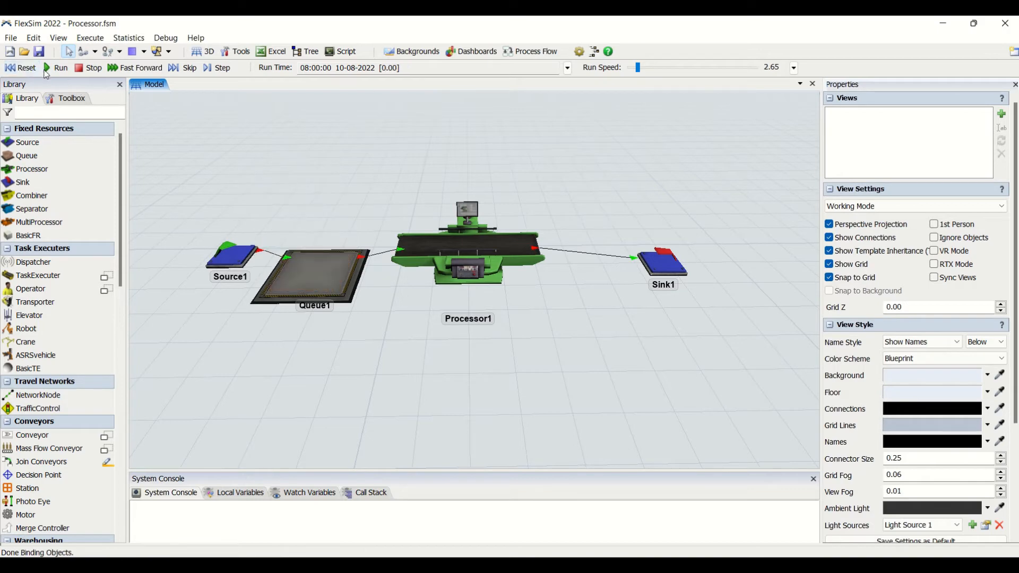
{"action": "left_click", "coordinate": [57, 68]}
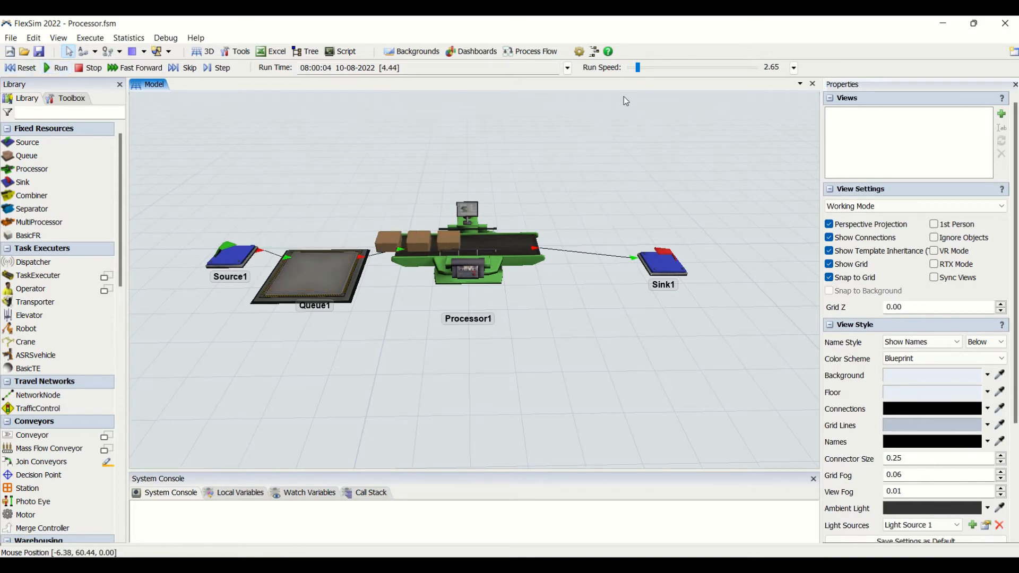
- Set the processor's Max Content to 2, and reset and rerun the simulation
{"action": "left_click", "coordinate": [529, 285]}
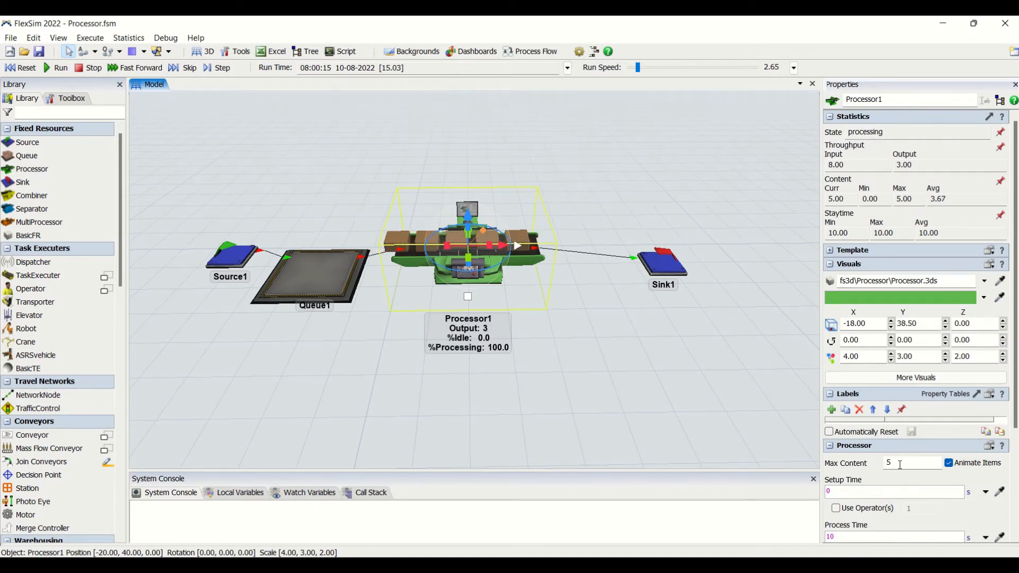
{"action": "left_click_drag", "start_coordinate": [893, 463], "coordinate": [850, 450]}
{"action": "type", "text": "2"}
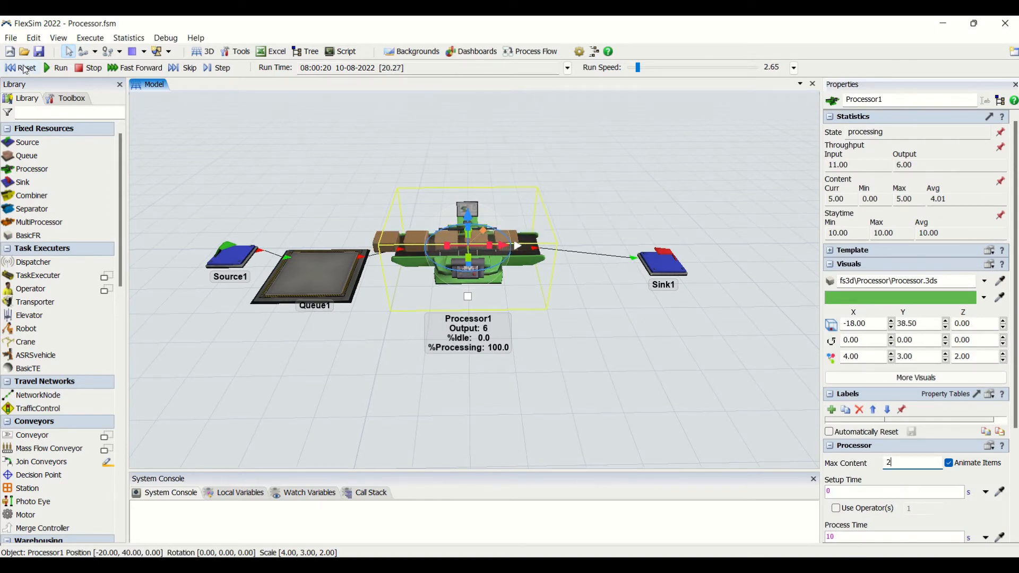
{"action": "left_click", "coordinate": [17, 67]}
{"action": "left_click", "coordinate": [486, 409]}
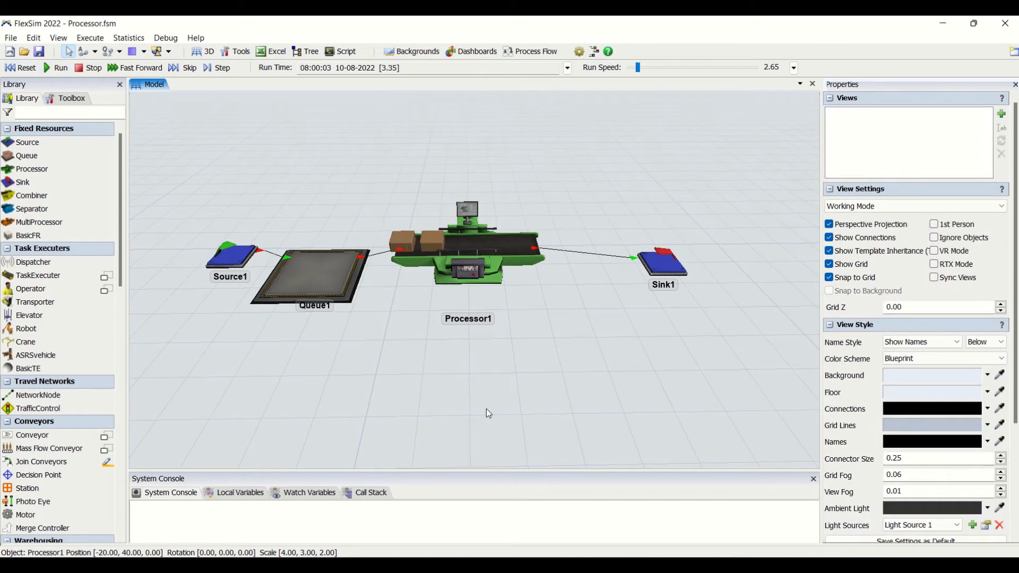
- Check the processor's throughput and content statistics and its Max Content setting during the run
{"action": "left_click", "coordinate": [491, 267]}
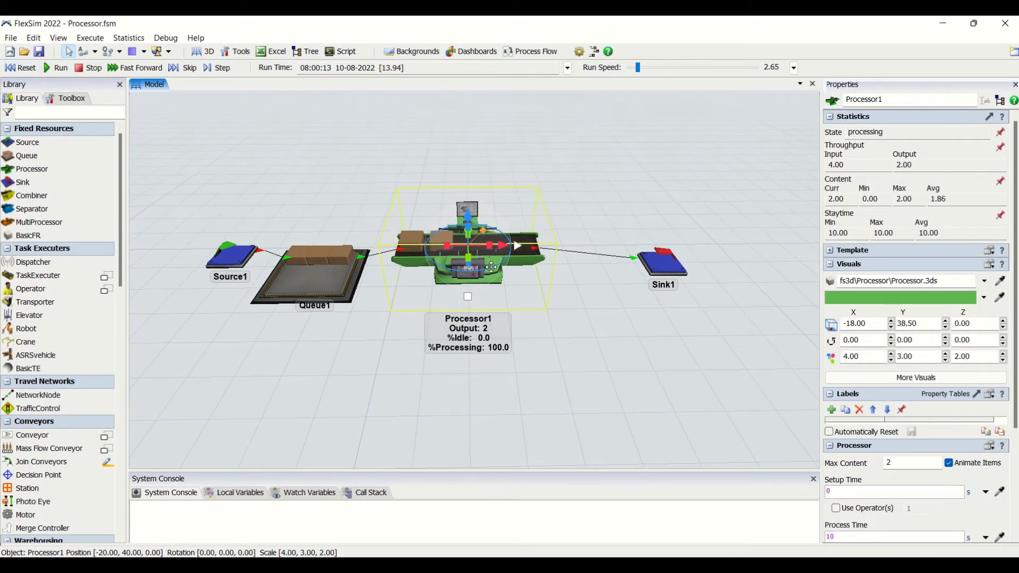
{"action": "scroll", "coordinate": [1015, 422], "scroll_direction": "down", "scroll_amount": 3}
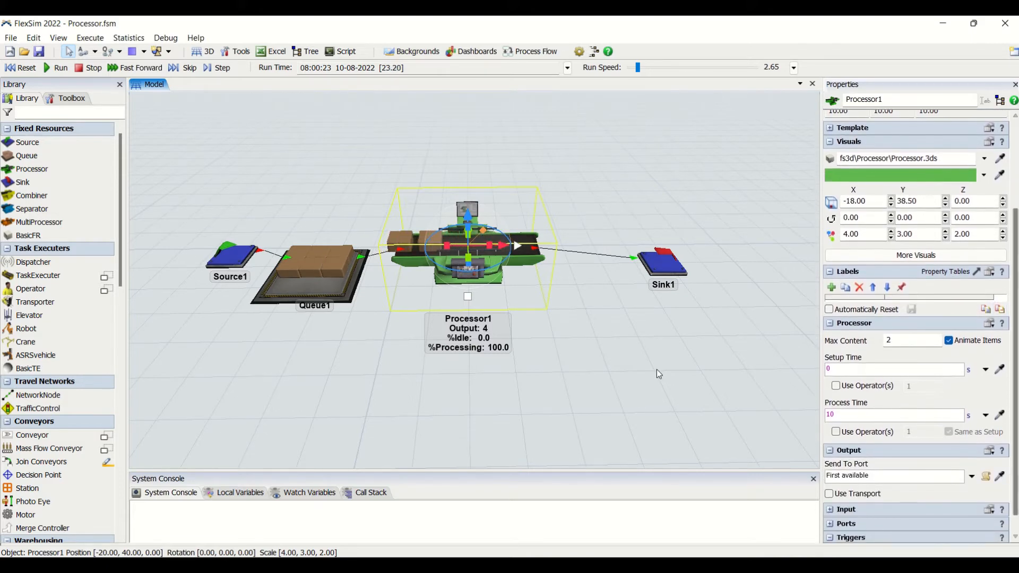
{"action": "double_click", "coordinate": [888, 340]}
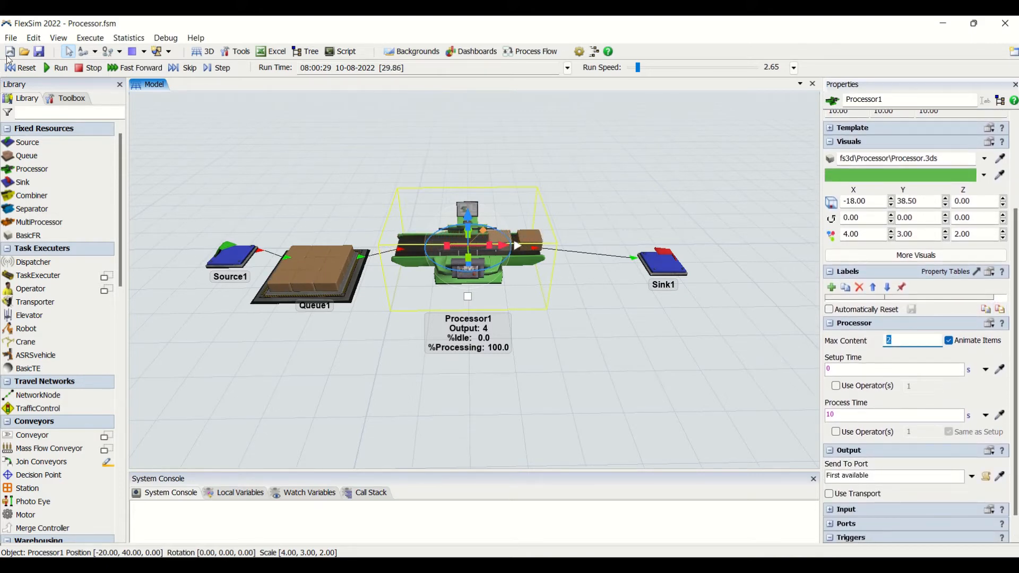
- Reset the model and set the processor's Setup Time to 5 s
{"action": "left_click", "coordinate": [23, 68]}
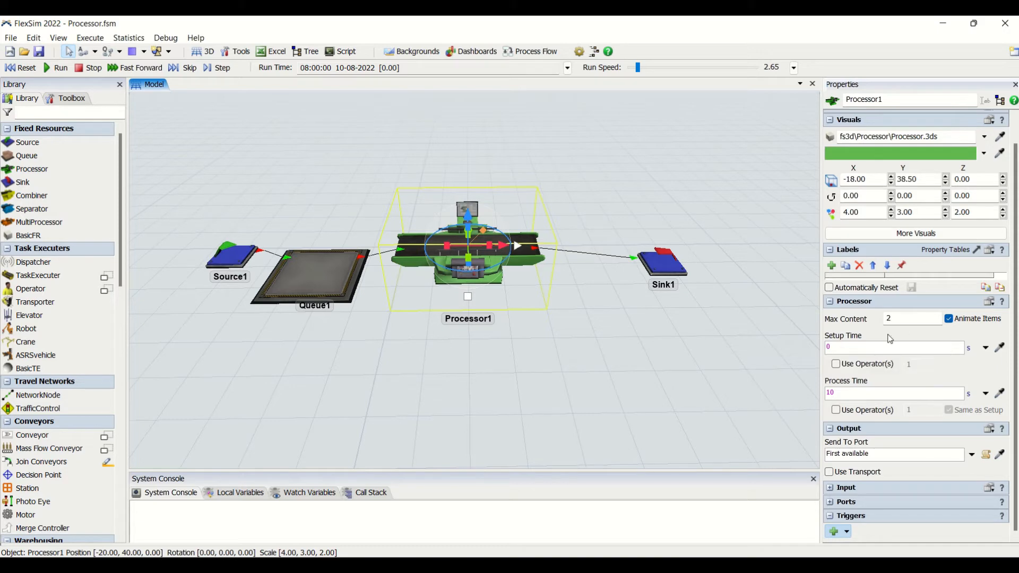
{"action": "left_click", "coordinate": [840, 349]}
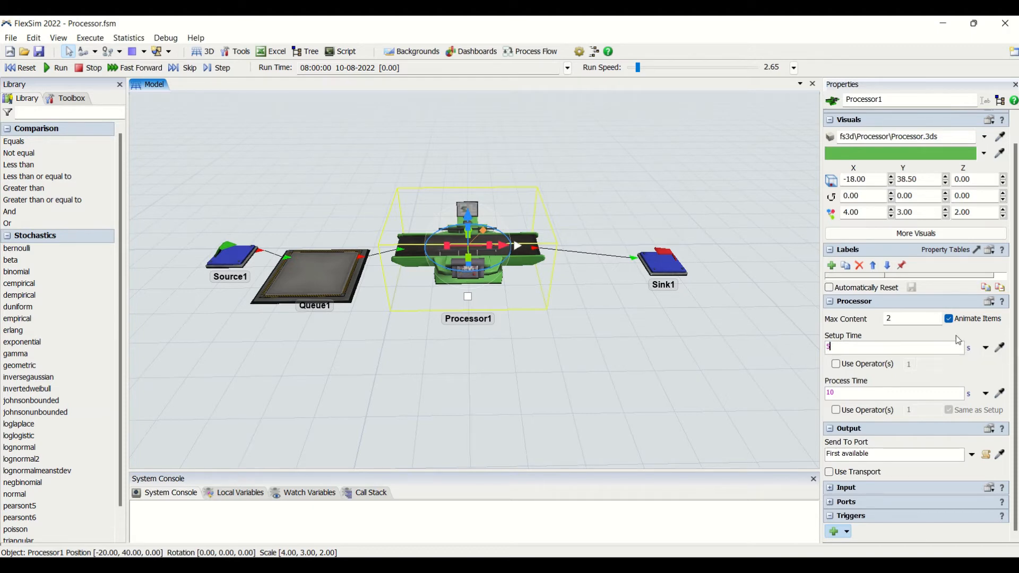
{"action": "key", "text": "Return"}
{"action": "left_click", "coordinate": [516, 310]}
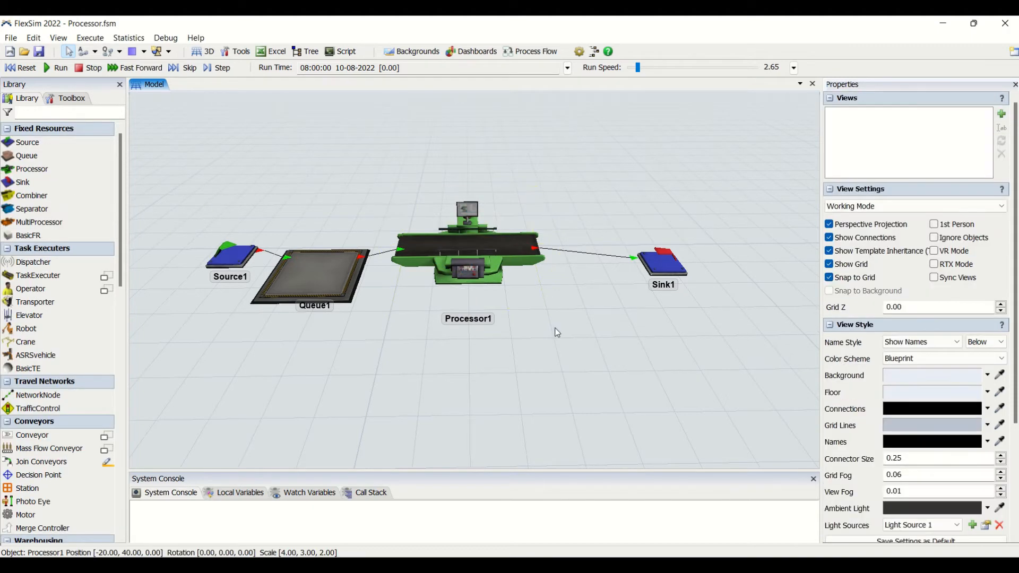
- Compare the preset options for the processor's Setup Time with those for the source's Inter-Arrival Time
{"action": "left_click", "coordinate": [476, 264]}
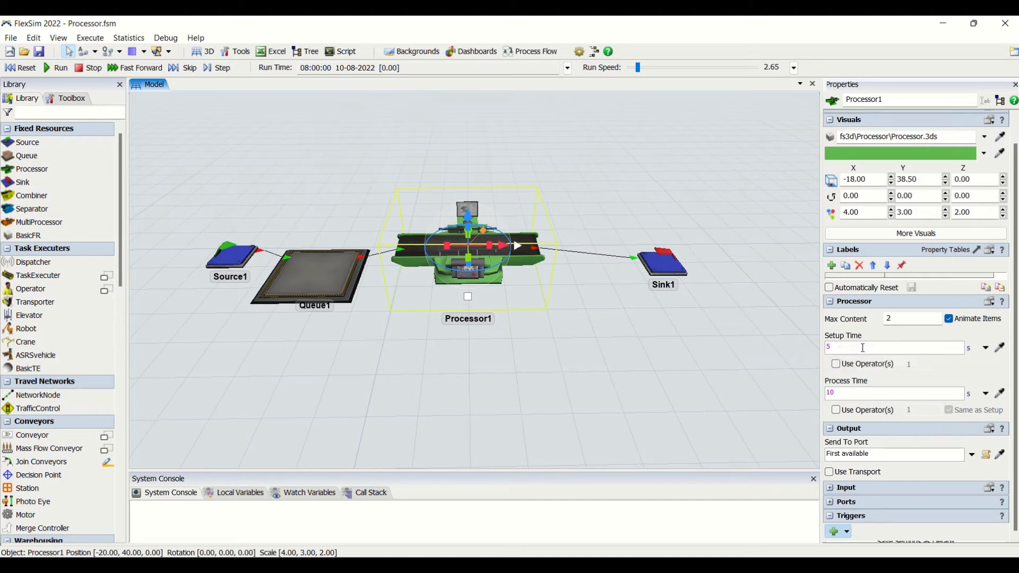
{"action": "left_click", "coordinate": [986, 351]}
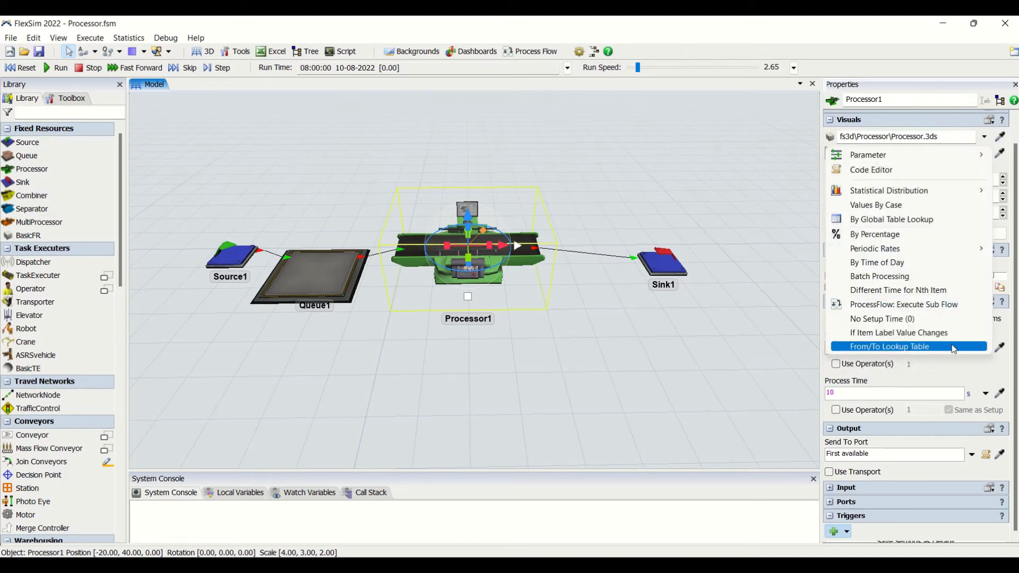
{"action": "mouse_move", "coordinate": [916, 158]}
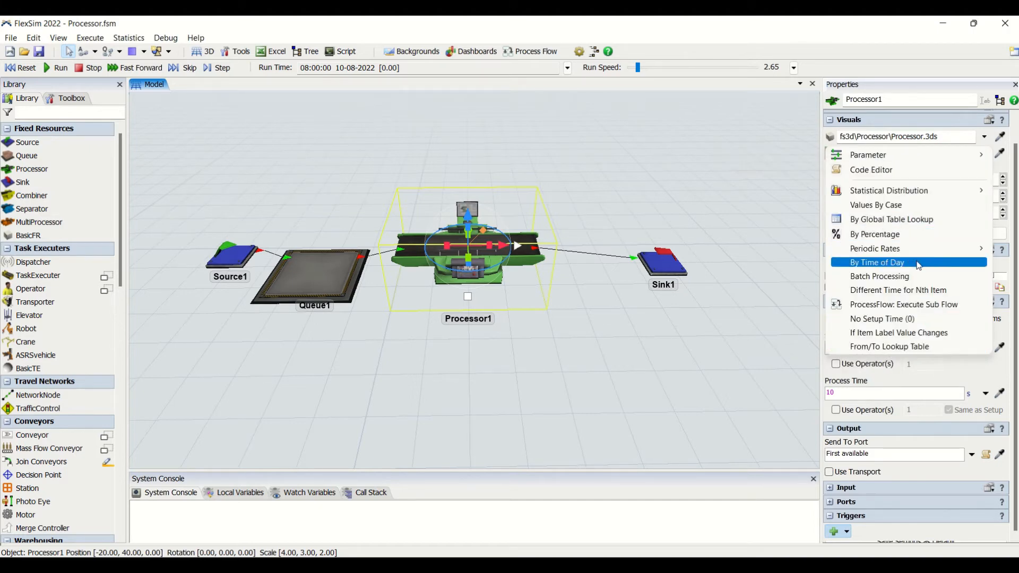
{"action": "left_click", "coordinate": [237, 264]}
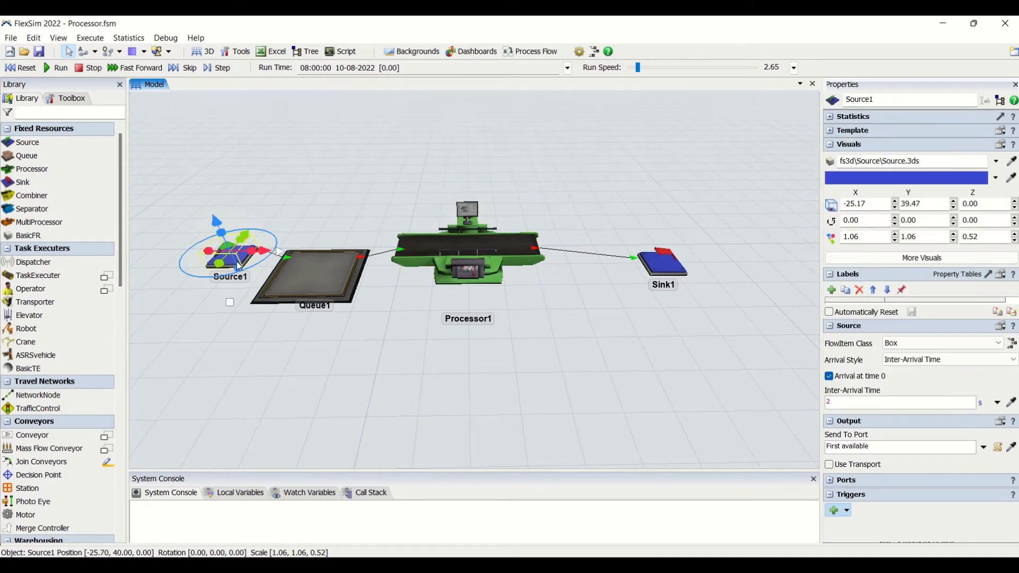
{"action": "left_click", "coordinate": [997, 405]}
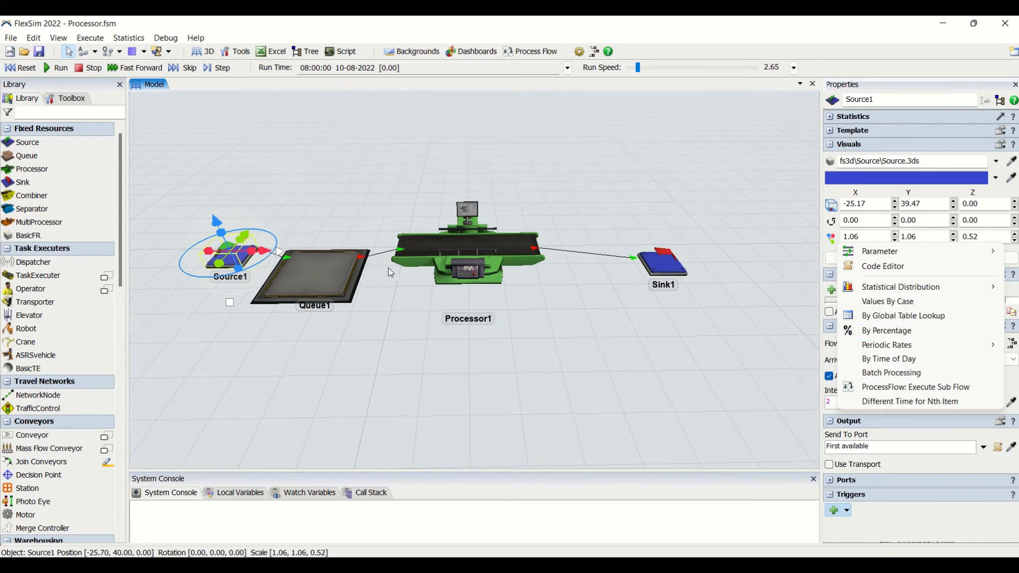
- Try the No Setup Time (0) and If Item Label Value Changes options for the processor's Setup Time
{"action": "left_click", "coordinate": [453, 262]}
{"action": "left_click", "coordinate": [990, 349]}
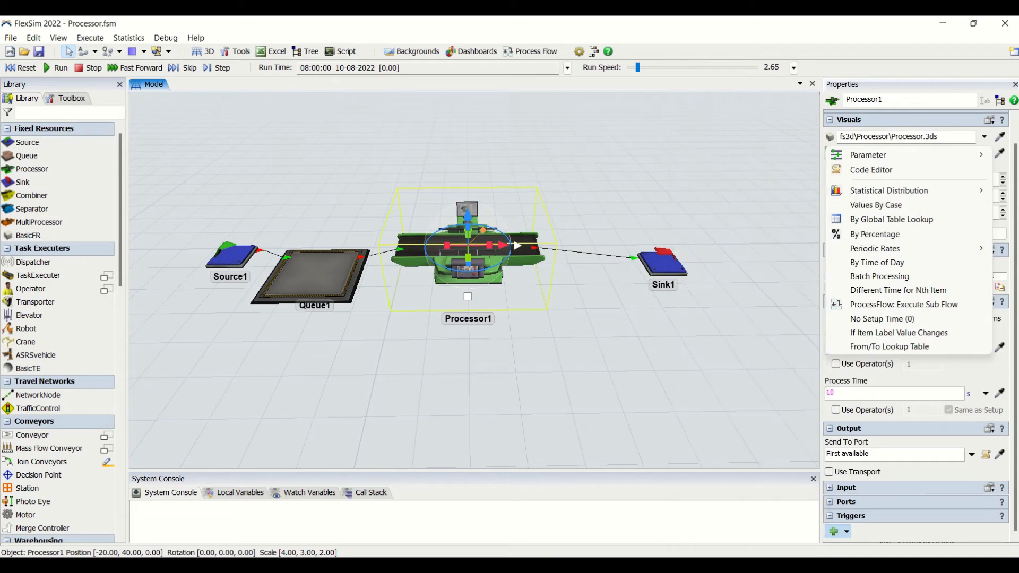
{"action": "left_click", "coordinate": [924, 324]}
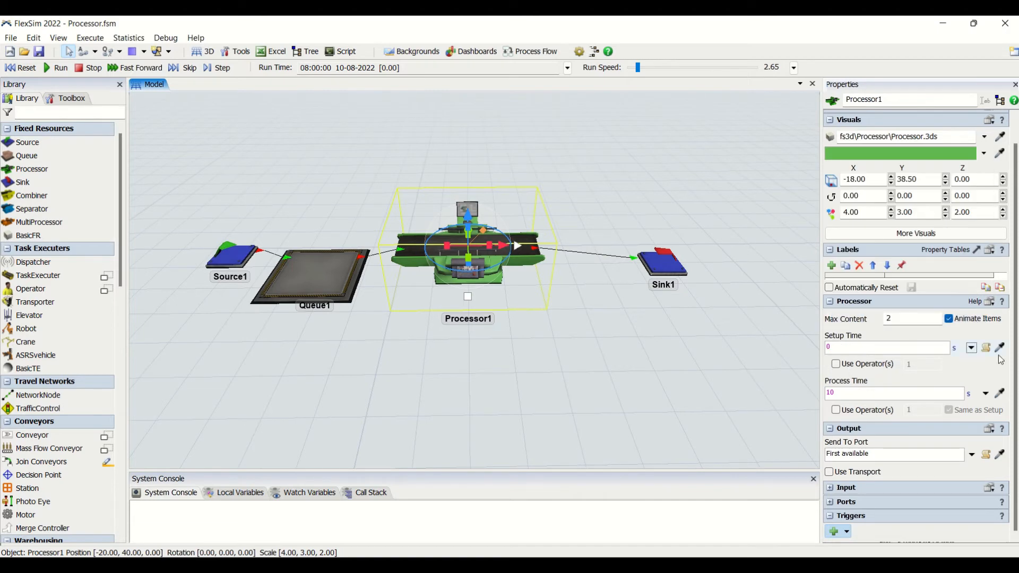
{"action": "left_click", "coordinate": [971, 347]}
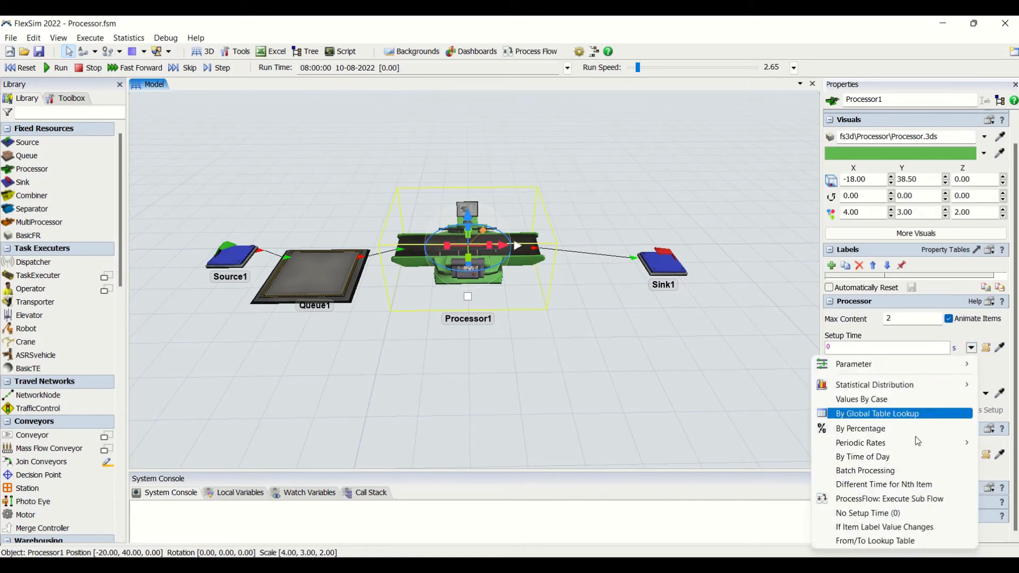
{"action": "left_click", "coordinate": [926, 527]}
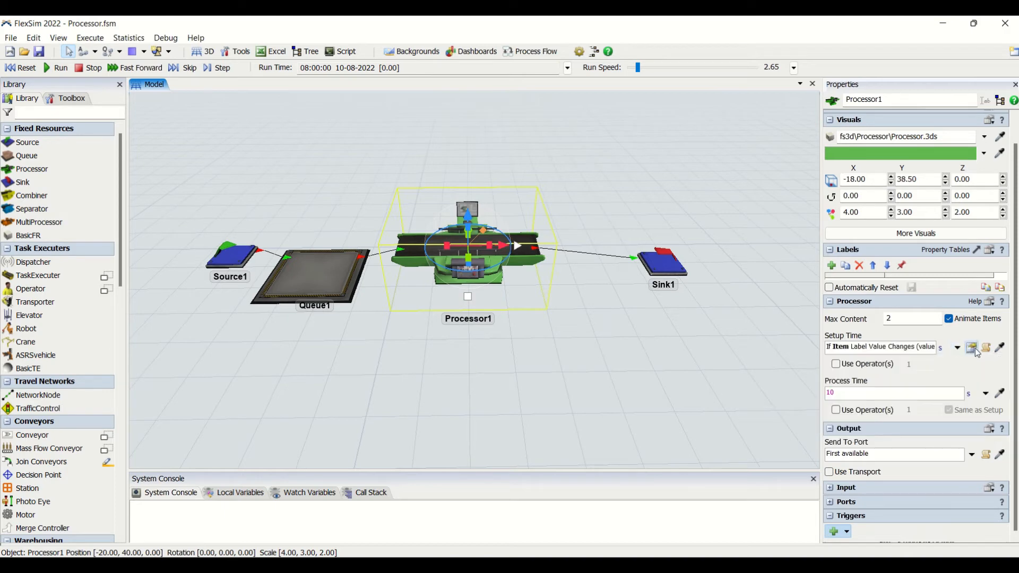
{"action": "left_click", "coordinate": [973, 348]}
- Set the processor's Setup Time to From/To Lookup Table and review its table and label parameters
{"action": "left_click", "coordinate": [957, 348]}
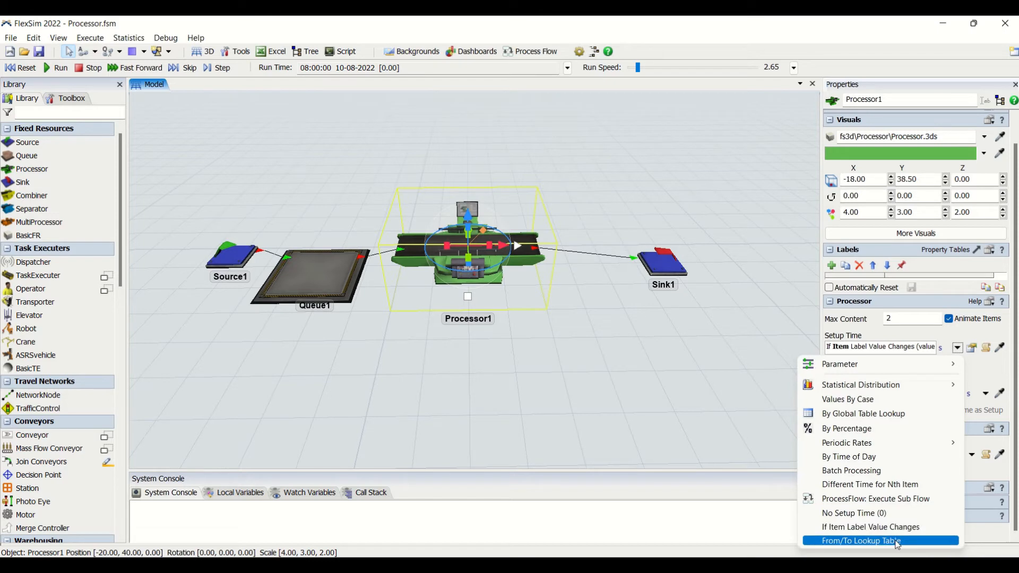
{"action": "left_click", "coordinate": [865, 540]}
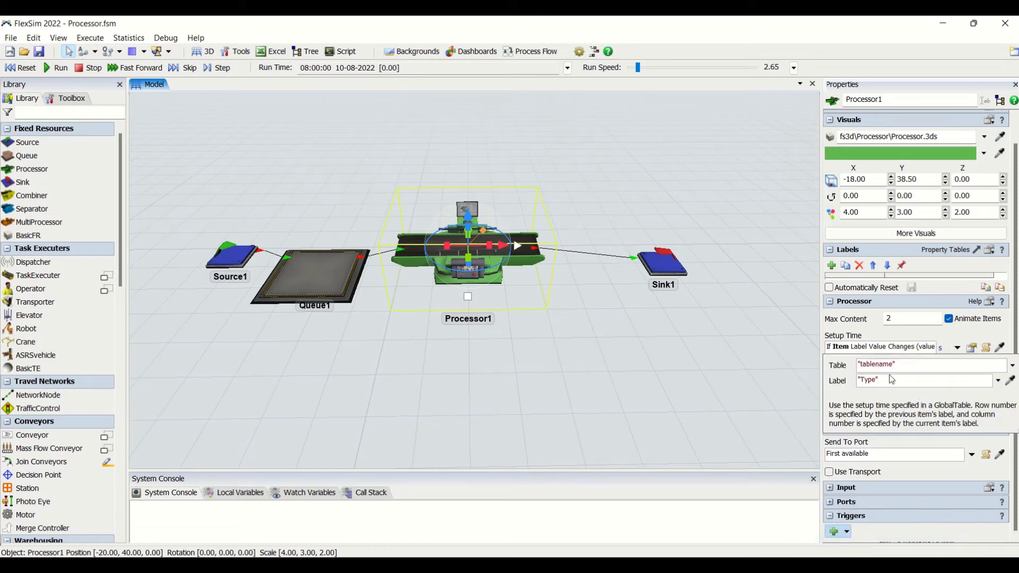
{"action": "left_click", "coordinate": [866, 381]}
{"action": "double_click", "coordinate": [866, 381]}
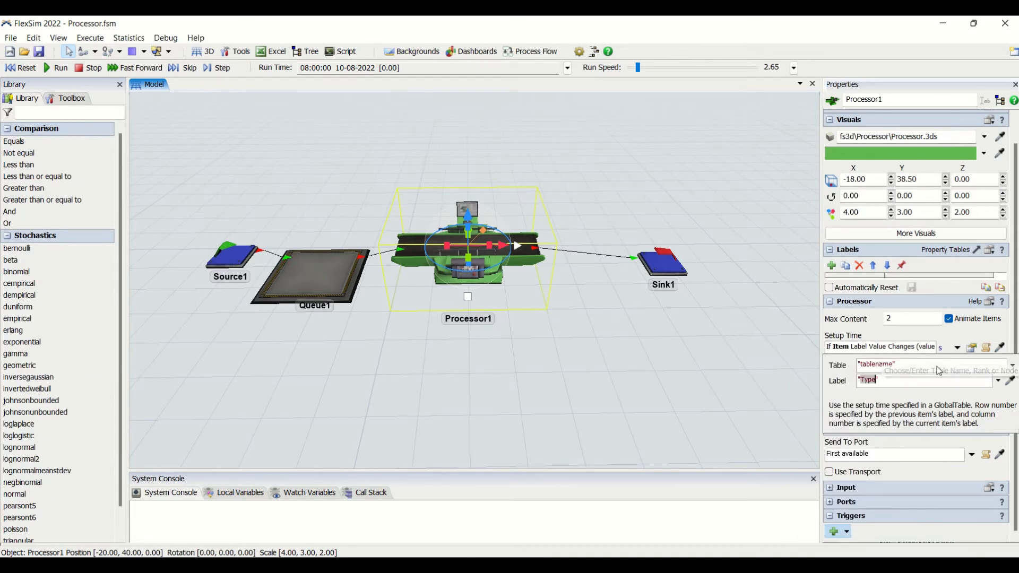
{"action": "left_click", "coordinate": [957, 348]}
{"action": "left_click", "coordinate": [892, 347]}
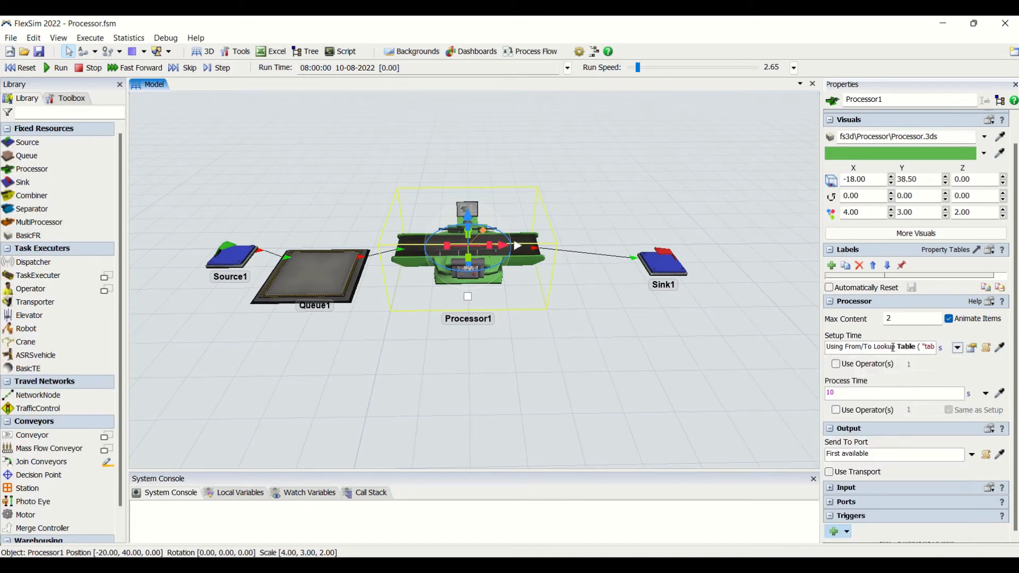
- Replace the processor's lookup-table Setup Time with a fixed 2 s
{"action": "key", "text": "ctrl+a"}
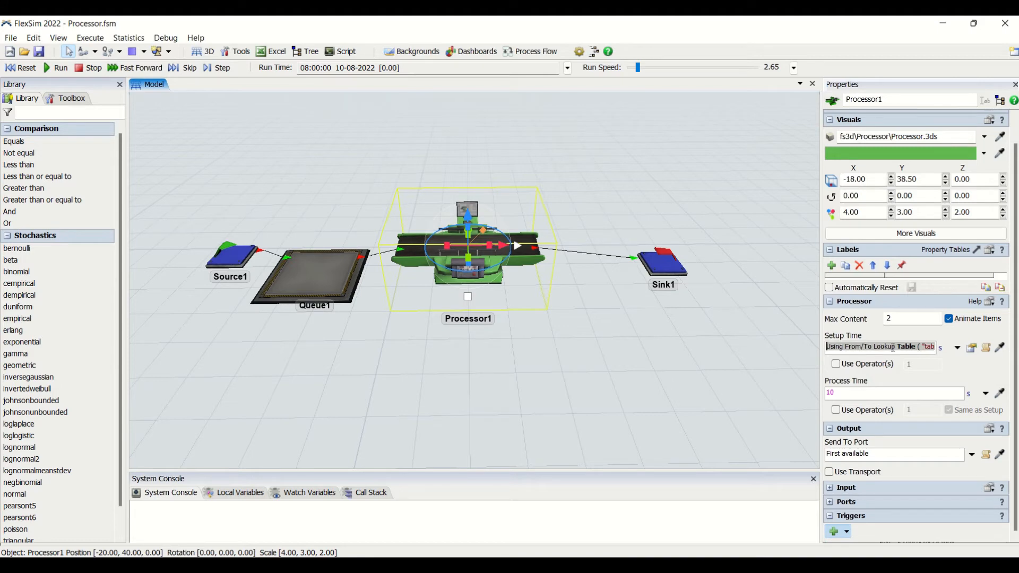
{"action": "type", "text": "2"}
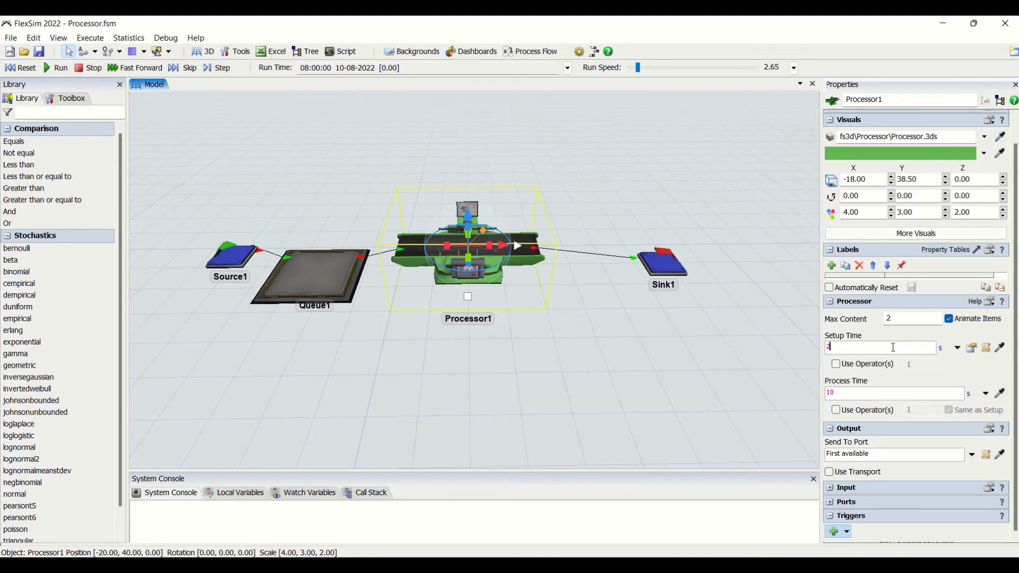
{"action": "left_click", "coordinate": [915, 336]}
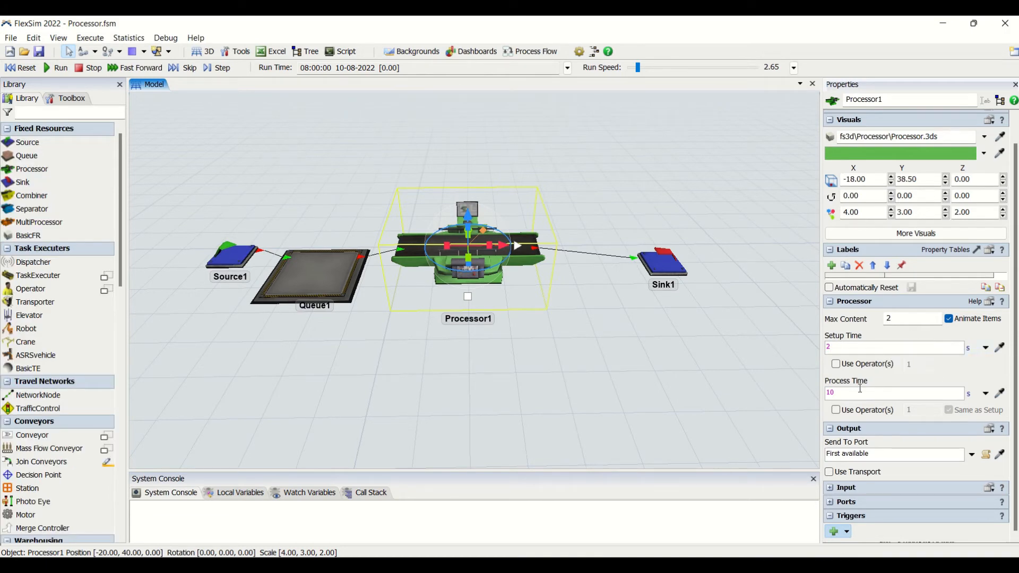
- Compare the preset options for the processor's Process Time with those for Setup Time, including the statistical distributions
{"action": "left_click", "coordinate": [988, 395]}
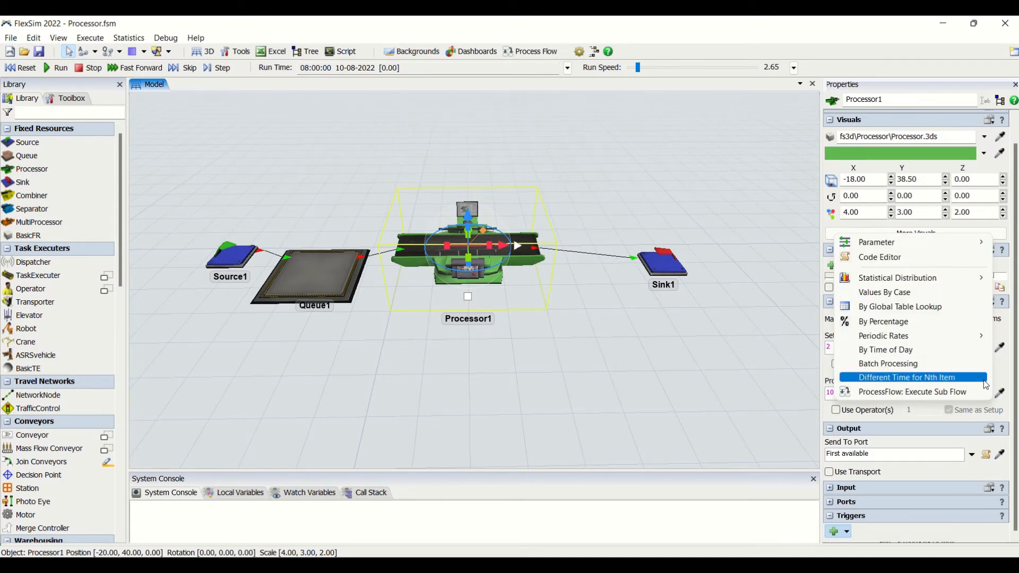
{"action": "left_click", "coordinate": [1002, 377]}
{"action": "left_click", "coordinate": [985, 348]}
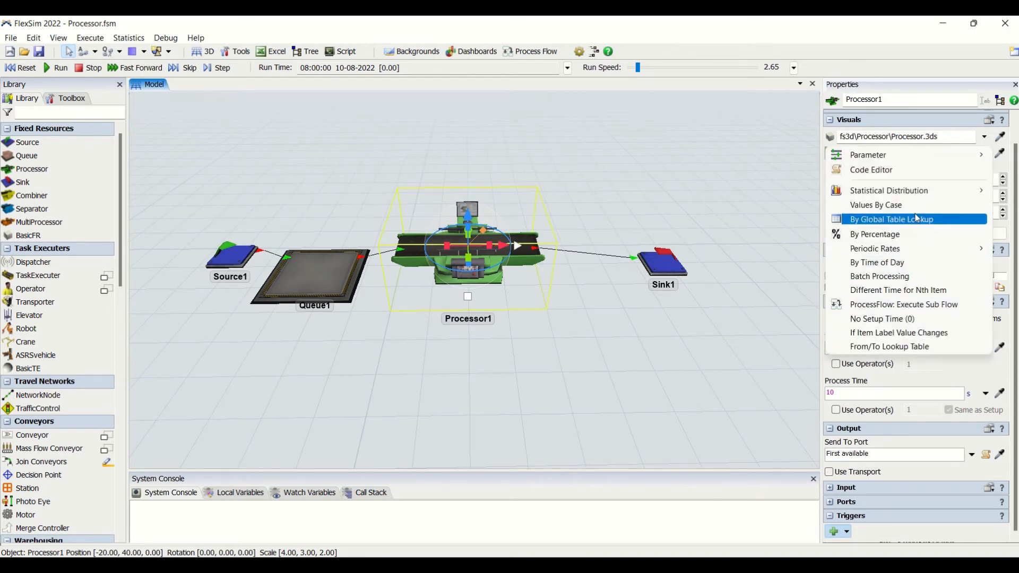
{"action": "mouse_move", "coordinate": [919, 199]}
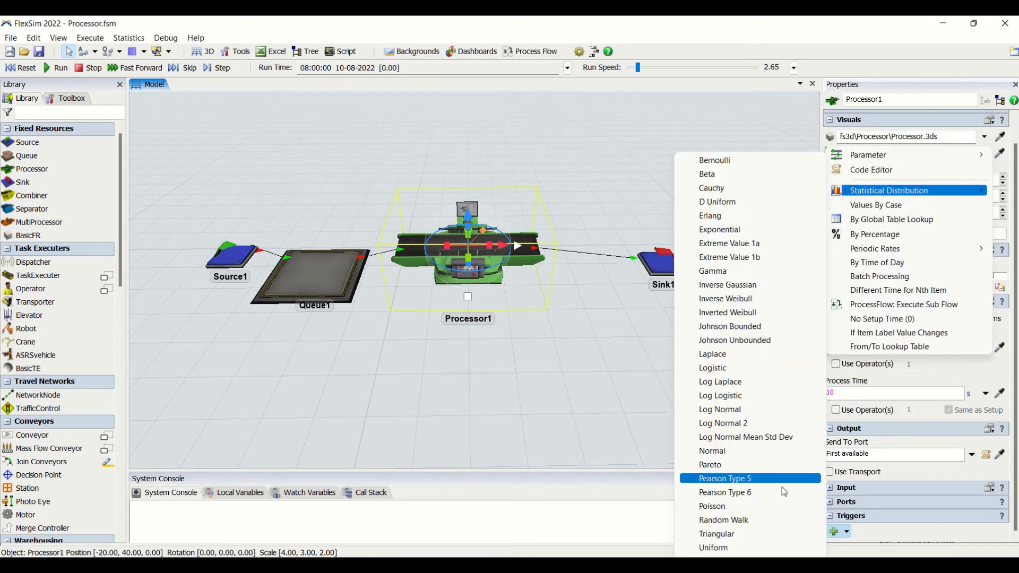
{"action": "left_click", "coordinate": [1001, 360]}
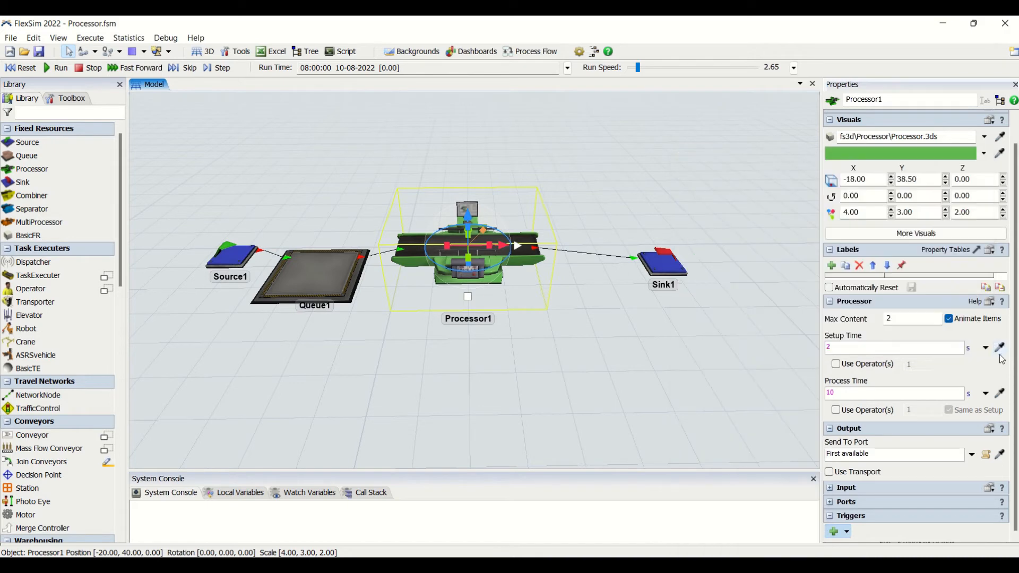
- Try Use Operator(s) for the processor's Setup Time and Process Time, then turn both off
{"action": "left_click", "coordinate": [836, 364]}
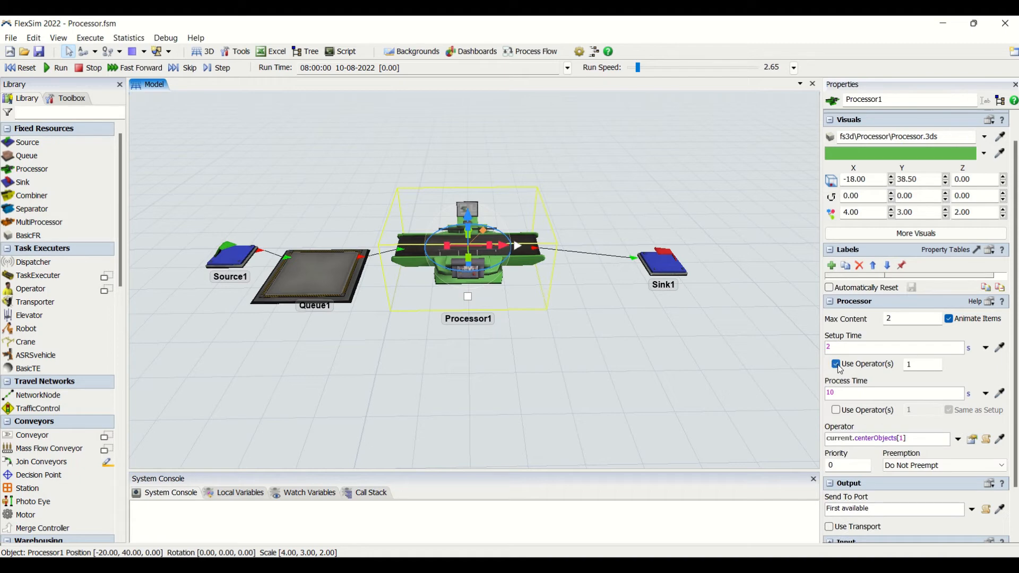
{"action": "double_click", "coordinate": [909, 367]}
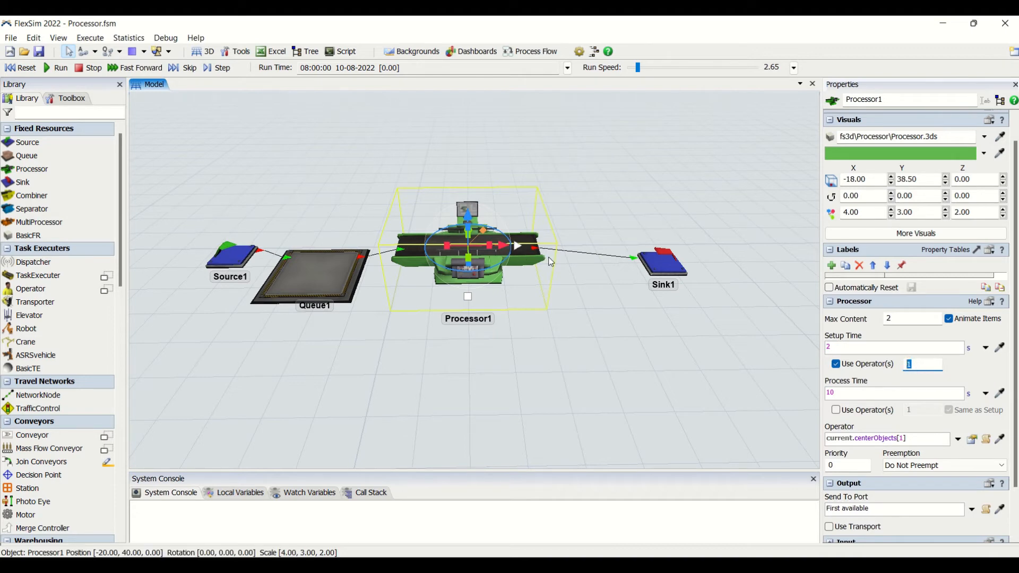
{"action": "left_click", "coordinate": [835, 411]}
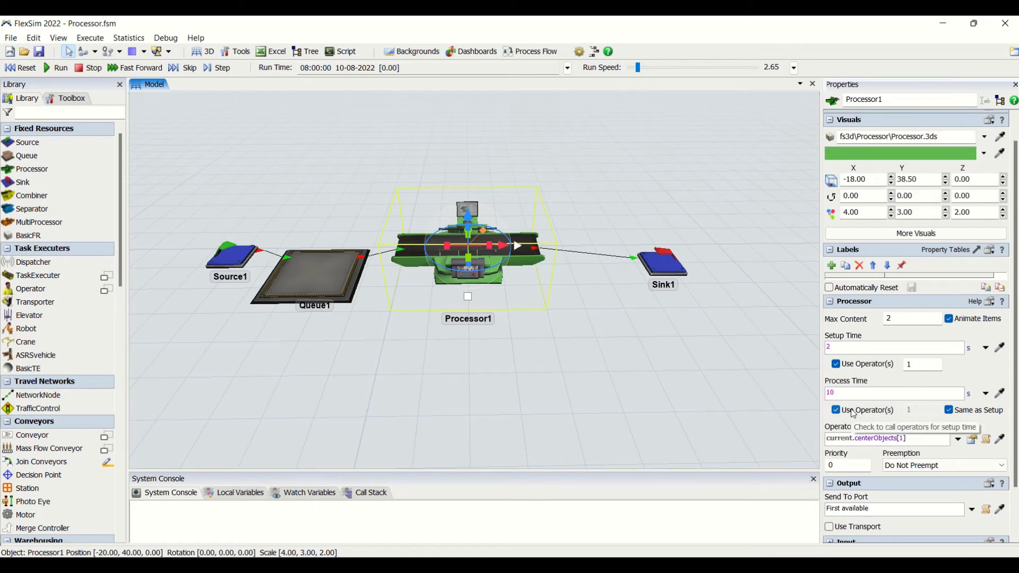
{"action": "left_click", "coordinate": [836, 364]}
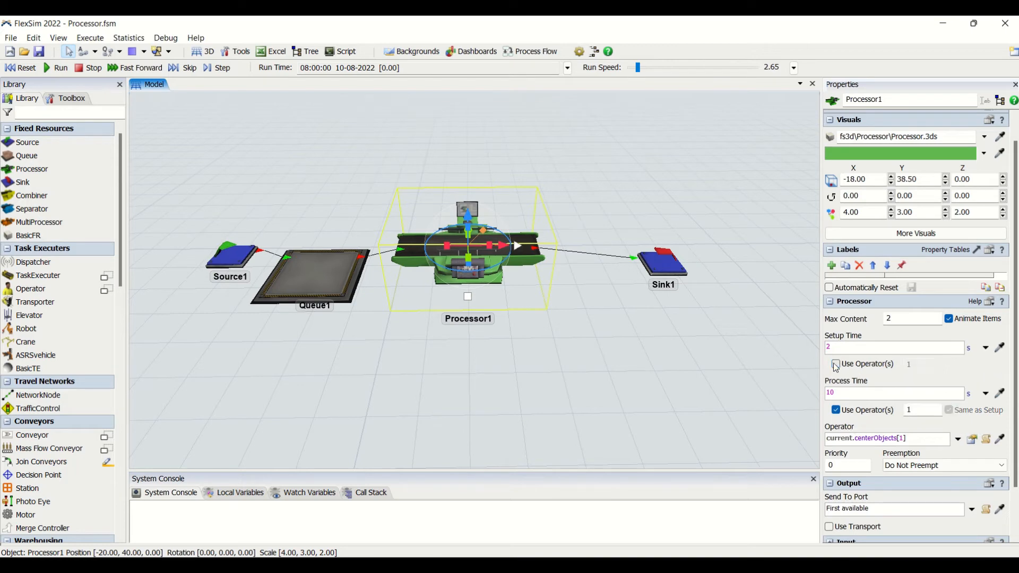
{"action": "left_click", "coordinate": [836, 410]}
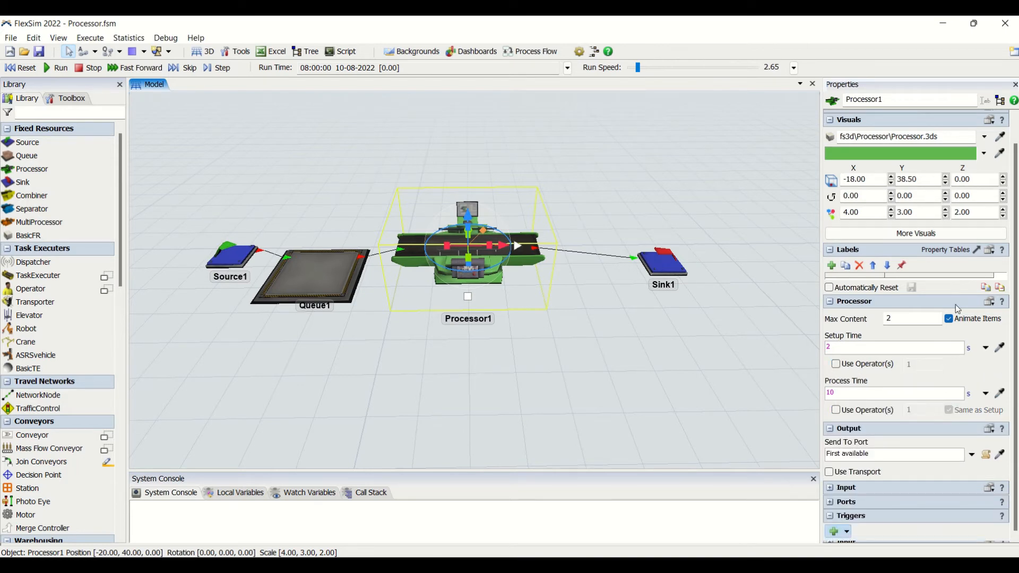
- Reset and run the simulation to watch items pass through the processor with its current setup and process times
{"action": "left_click", "coordinate": [20, 67]}
{"action": "left_click", "coordinate": [56, 68]}
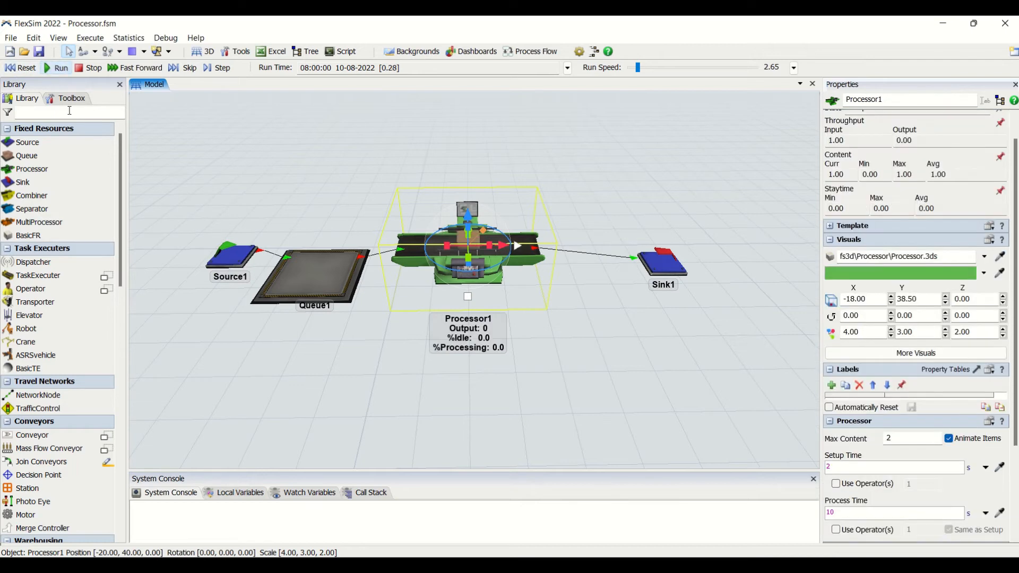
{"action": "left_click", "coordinate": [517, 291]}
{"action": "left_click", "coordinate": [494, 265]}
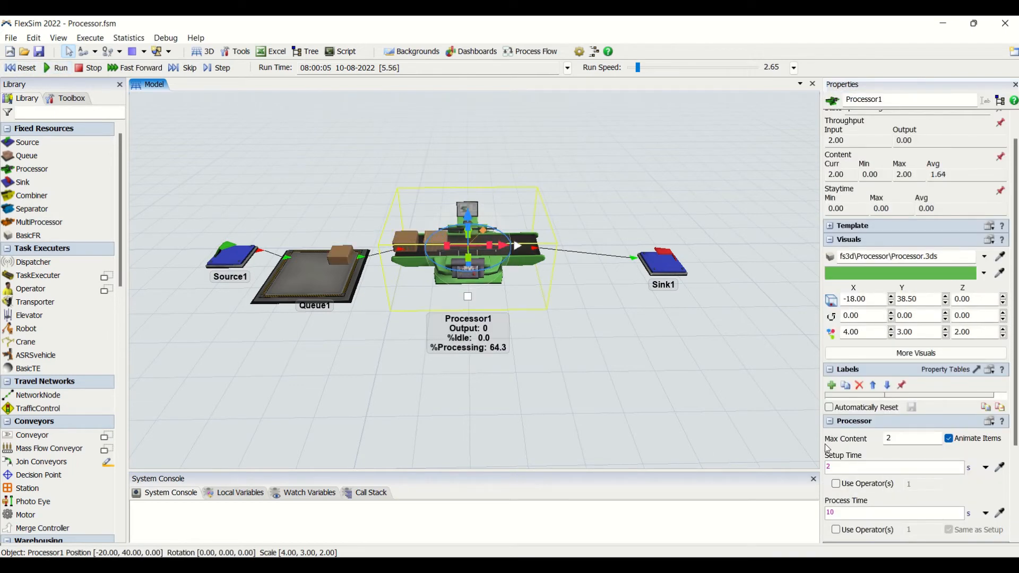
- Review the Send To Port options for the processor's output while the simulation runs
{"action": "scroll", "coordinate": [875, 371], "scroll_direction": "down", "scroll_amount": 4}
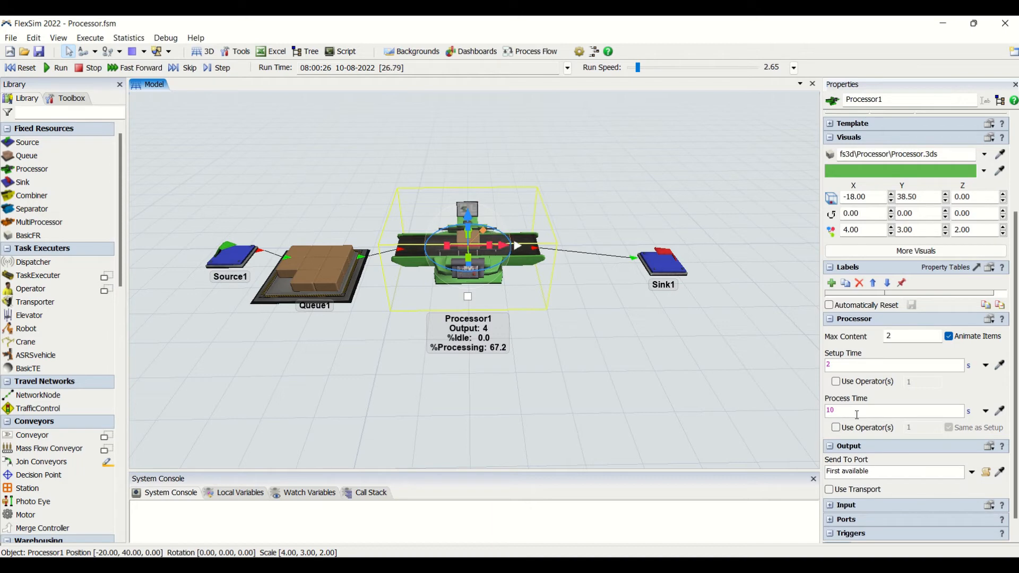
{"action": "scroll", "coordinate": [1015, 423], "scroll_direction": "down", "scroll_amount": 1}
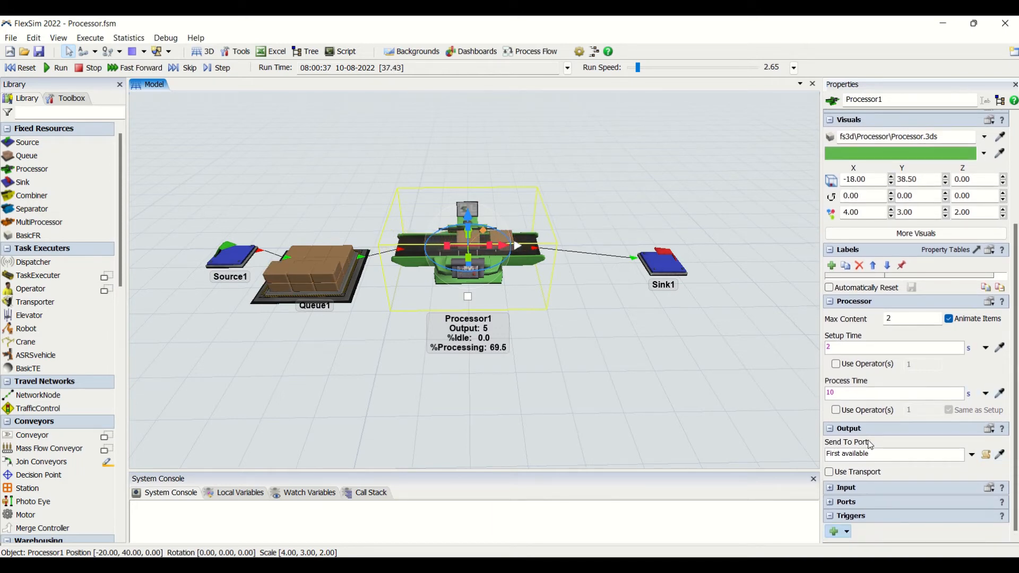
{"action": "left_click", "coordinate": [971, 454]}
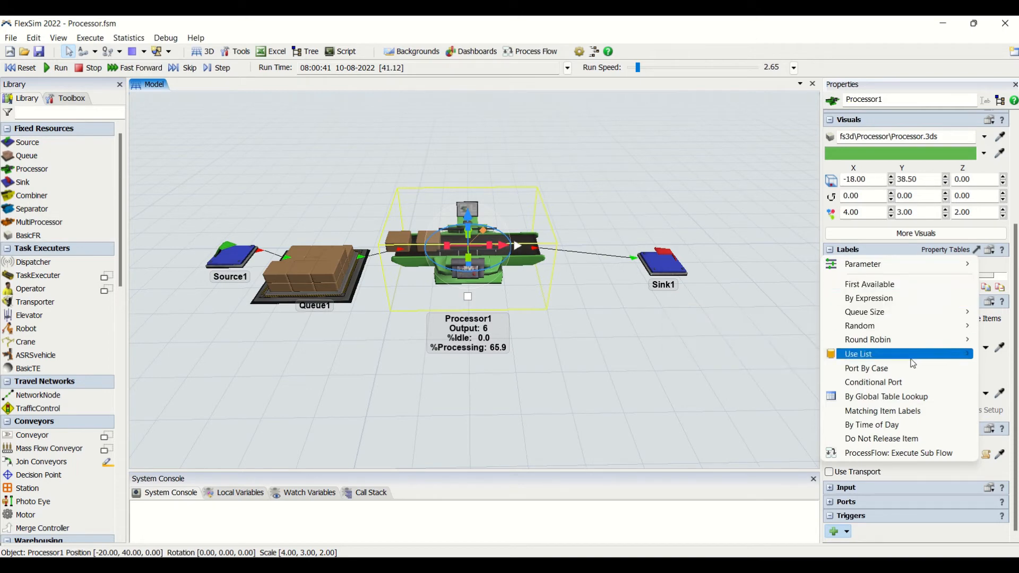
{"action": "left_click", "coordinate": [970, 472]}
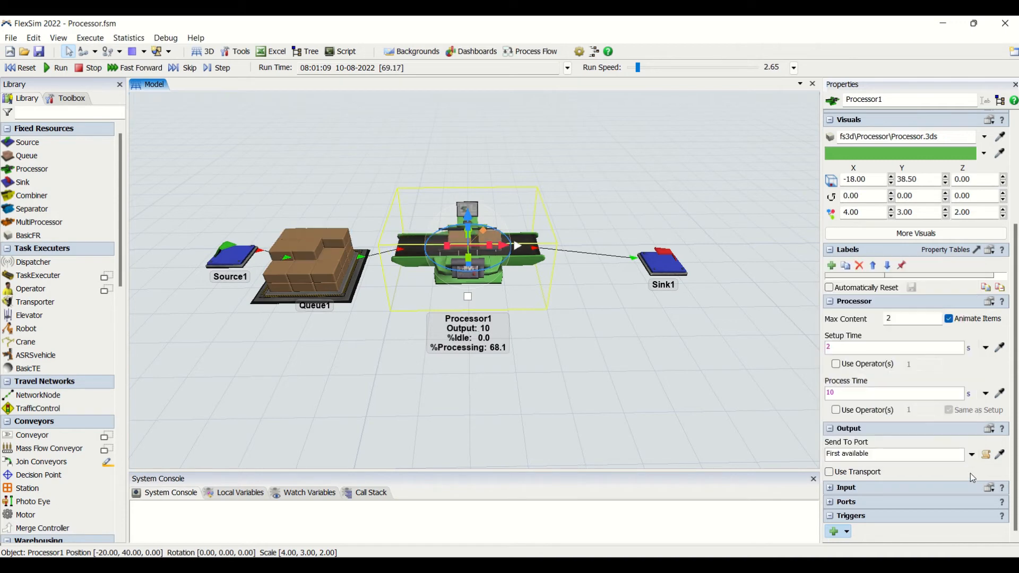
{"action": "left_click", "coordinate": [898, 455]}
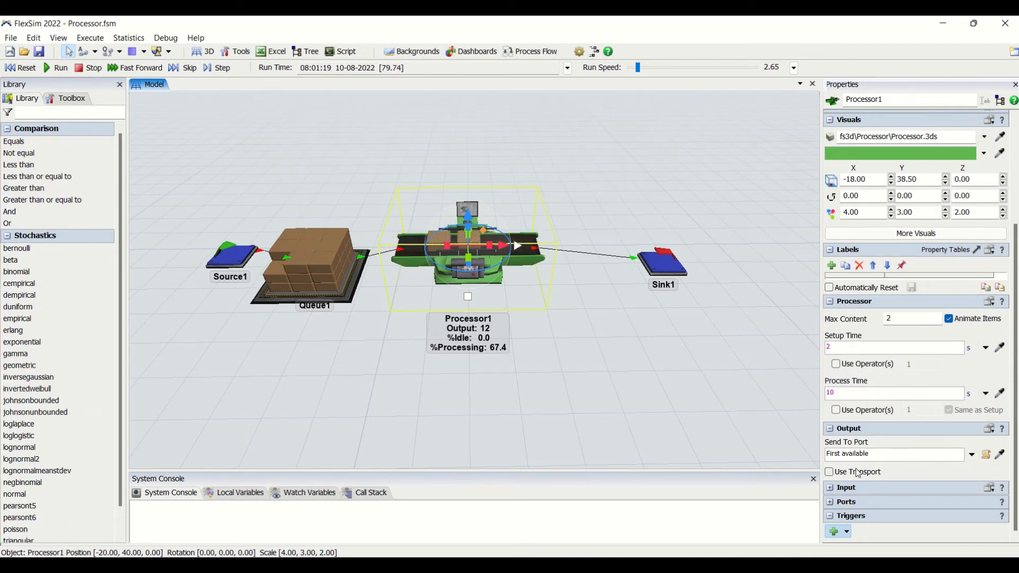
- Try Use Transport and its transport options on the processor, resetting the model, and toggle the setup Use Operator(s) option, leaving both off
{"action": "left_click", "coordinate": [840, 473]}
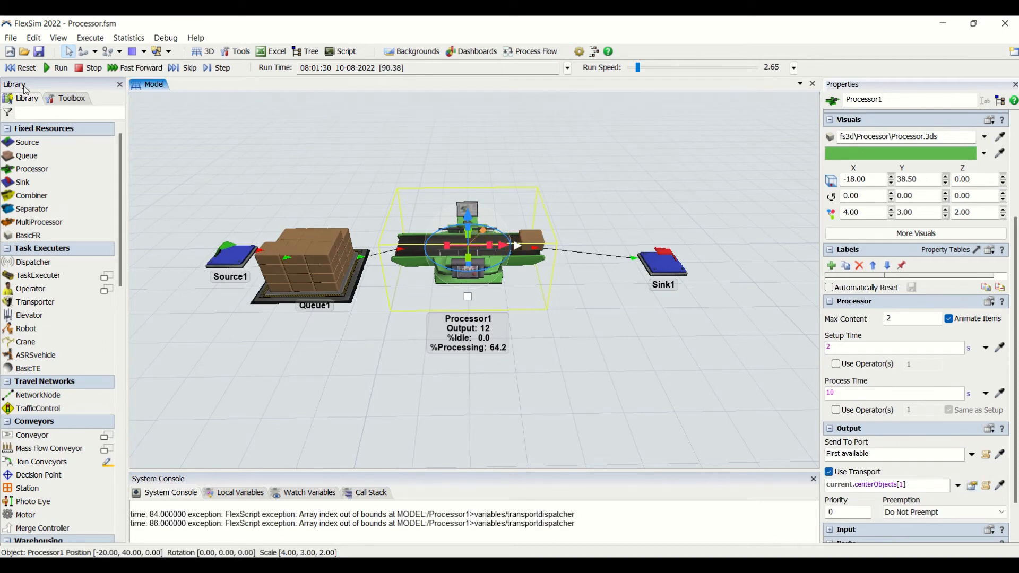
{"action": "left_click", "coordinate": [27, 70]}
{"action": "scroll", "coordinate": [994, 482], "scroll_direction": "down", "scroll_amount": 2}
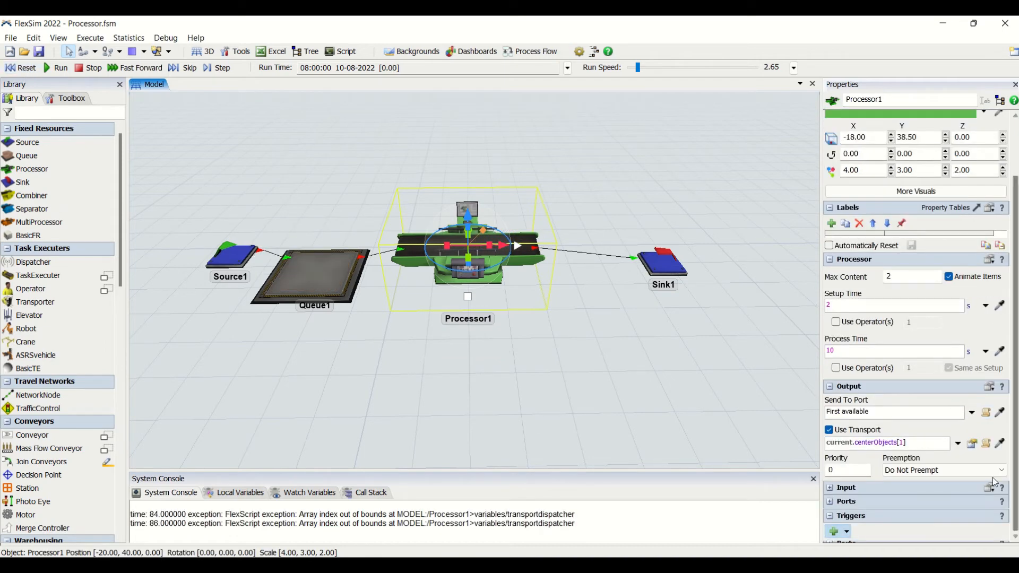
{"action": "left_click", "coordinate": [957, 444]}
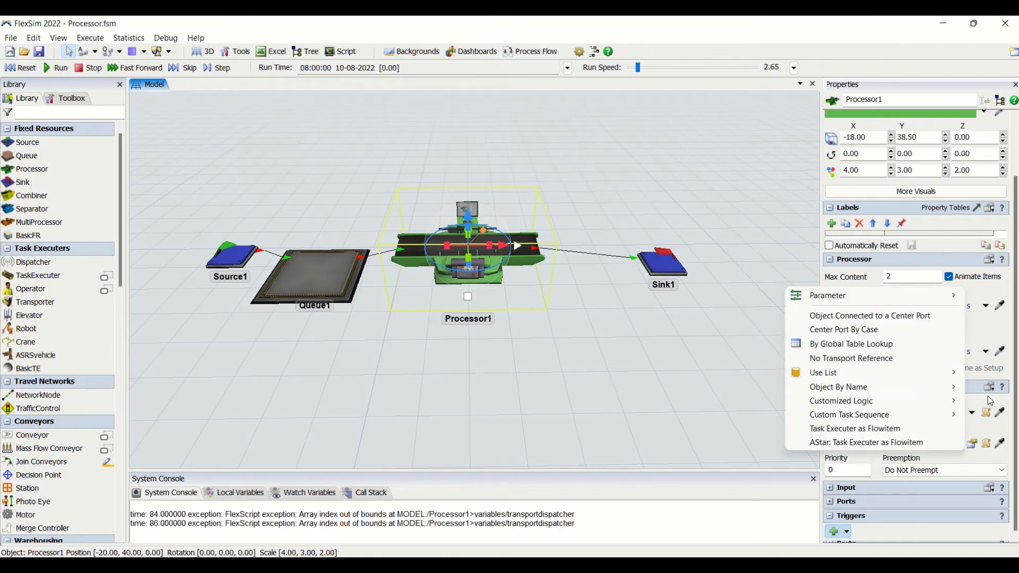
{"action": "left_click", "coordinate": [1005, 445]}
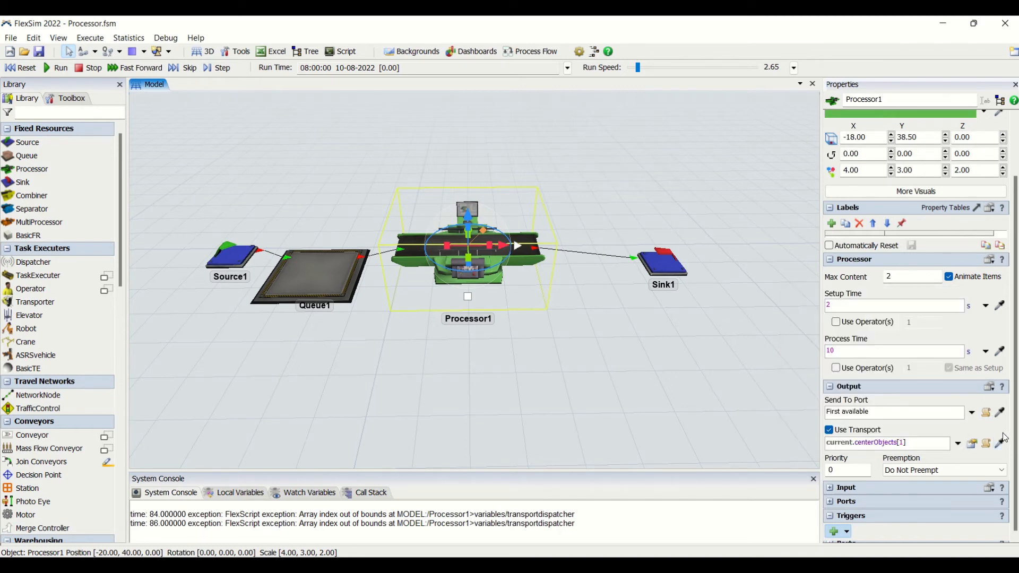
{"action": "left_click", "coordinate": [830, 431]}
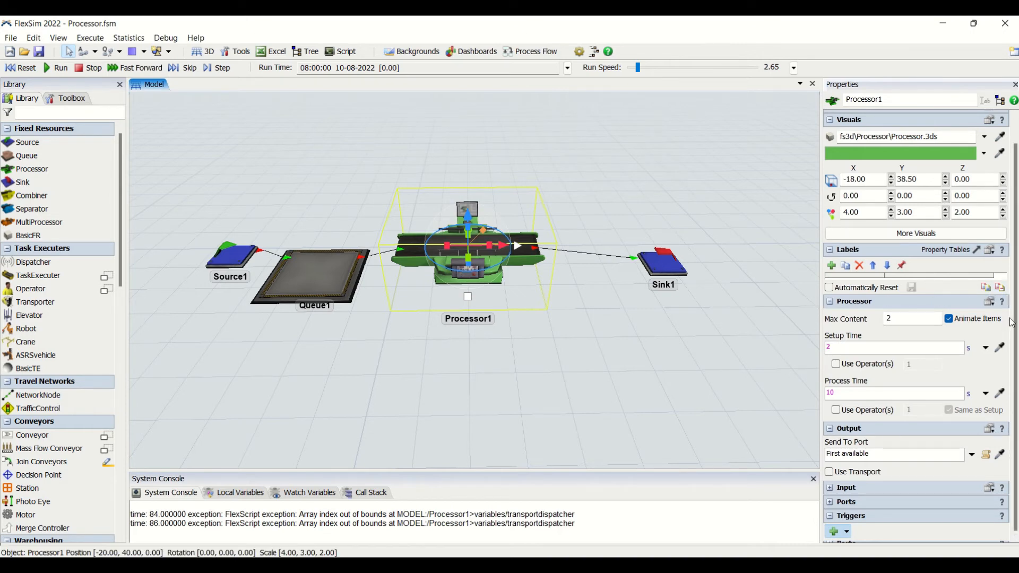
{"action": "left_click", "coordinate": [836, 364]}
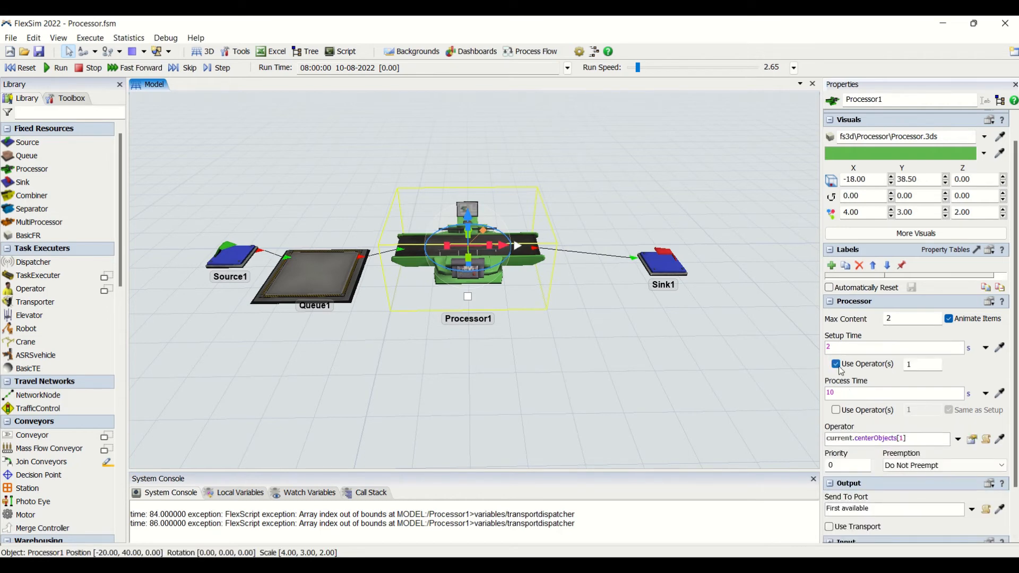
{"action": "left_click", "coordinate": [837, 365]}
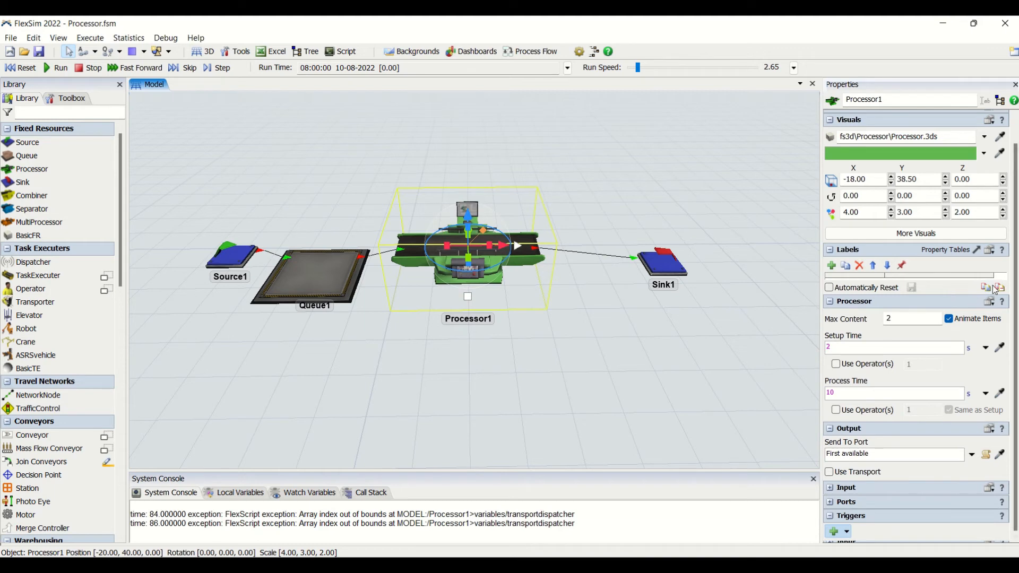
- Add an On Setup Finish trigger to the processor, review its available actions, and delete the trigger
{"action": "left_click", "coordinate": [838, 532]}
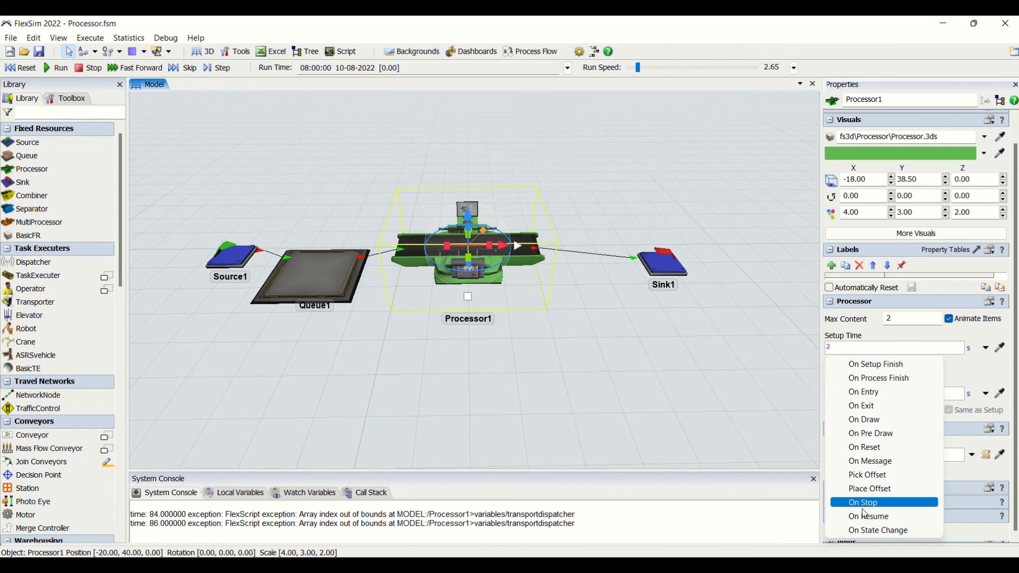
{"action": "left_click", "coordinate": [869, 365]}
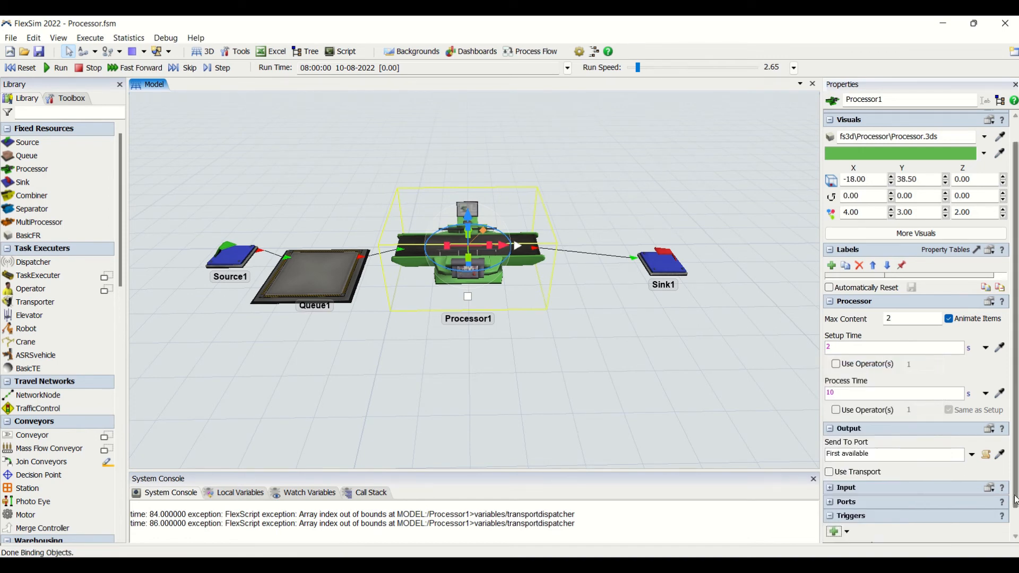
{"action": "left_click", "coordinate": [960, 533]}
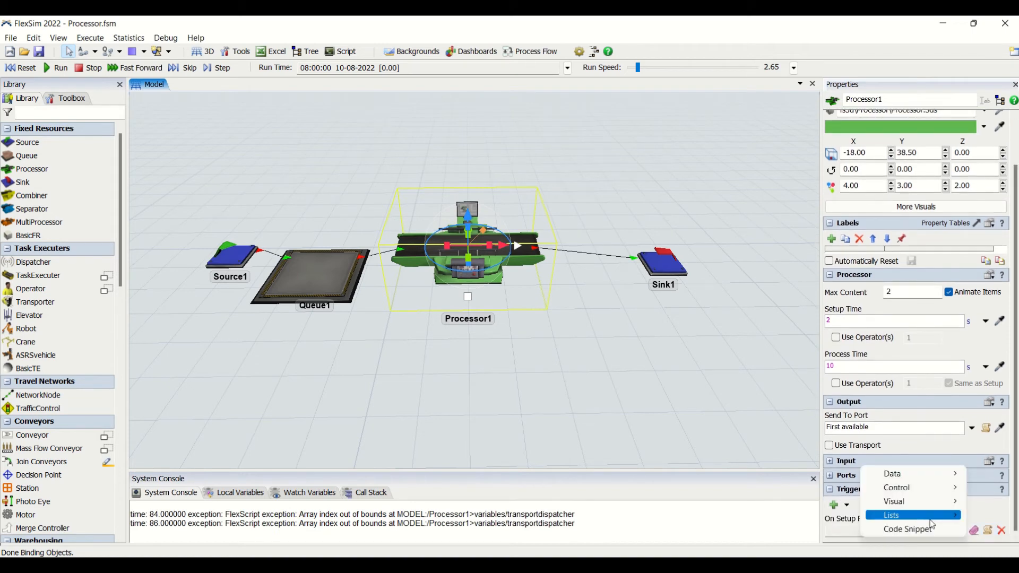
{"action": "mouse_move", "coordinate": [919, 512]}
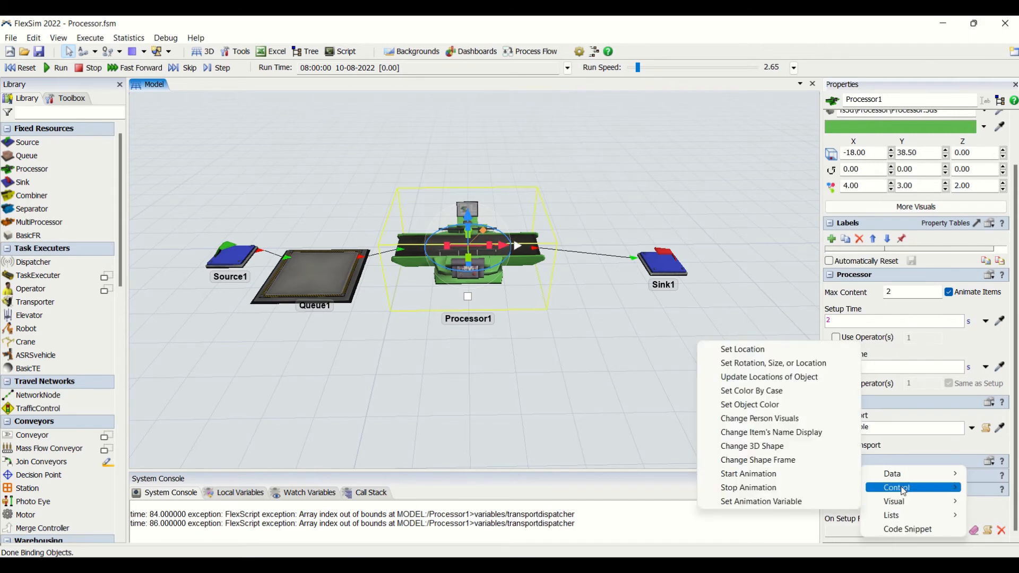
{"action": "left_click", "coordinate": [1000, 529]}
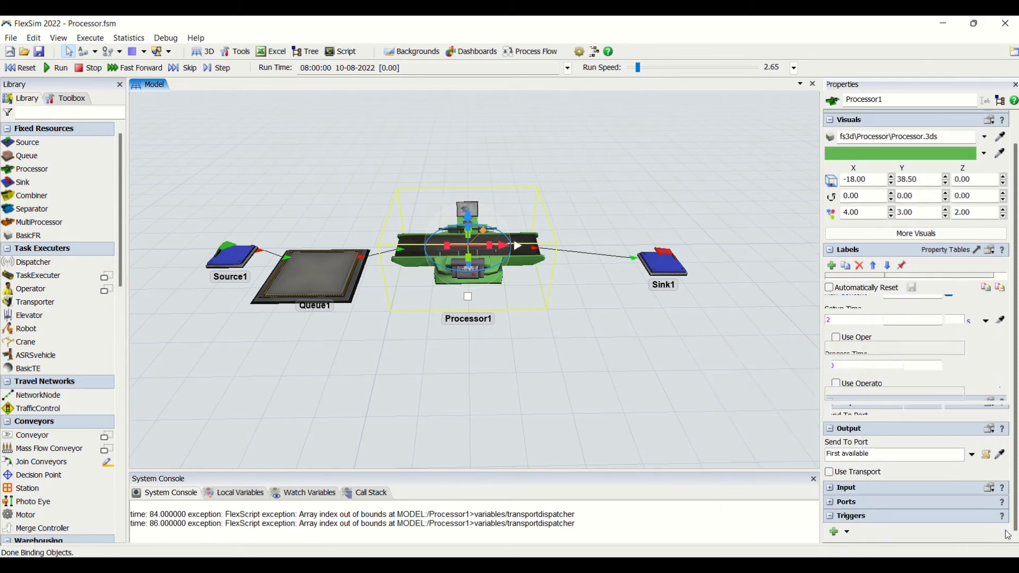
- Examine the processor's input, central and output port connections
{"action": "left_click", "coordinate": [841, 504]}
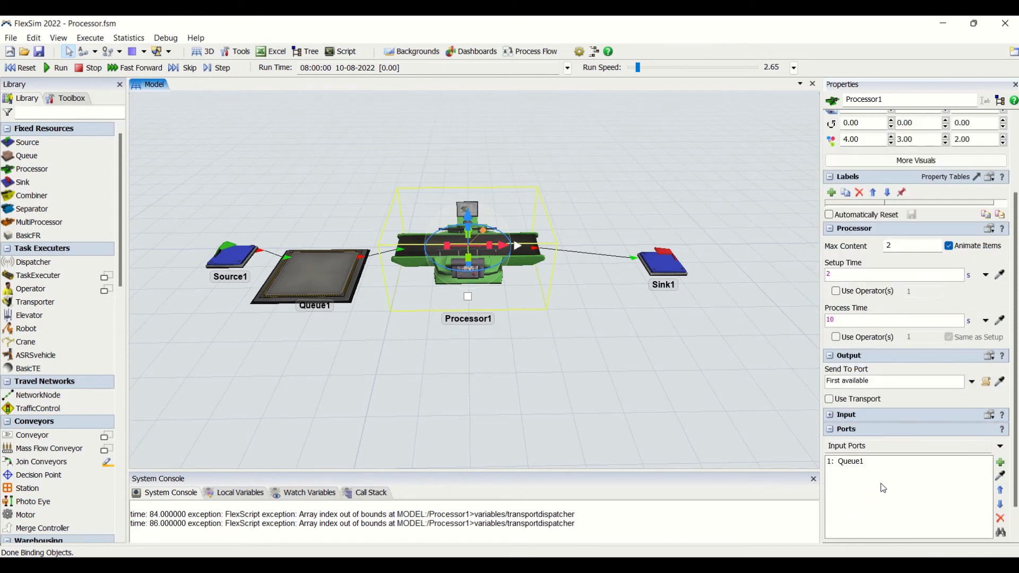
{"action": "left_click", "coordinate": [1000, 446]}
{"action": "left_click", "coordinate": [991, 474]}
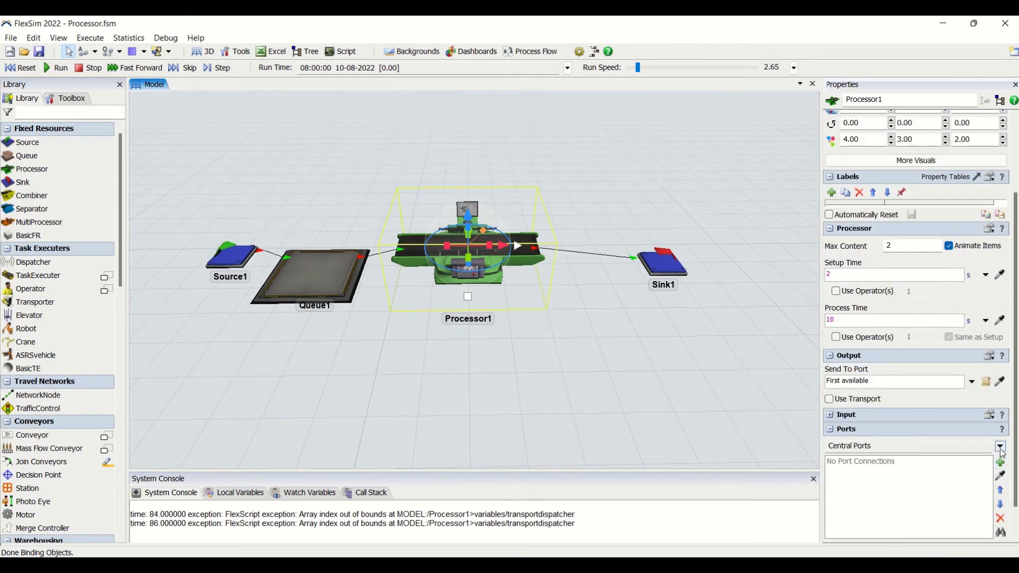
{"action": "left_click", "coordinate": [1000, 446]}
{"action": "left_click", "coordinate": [987, 486]}
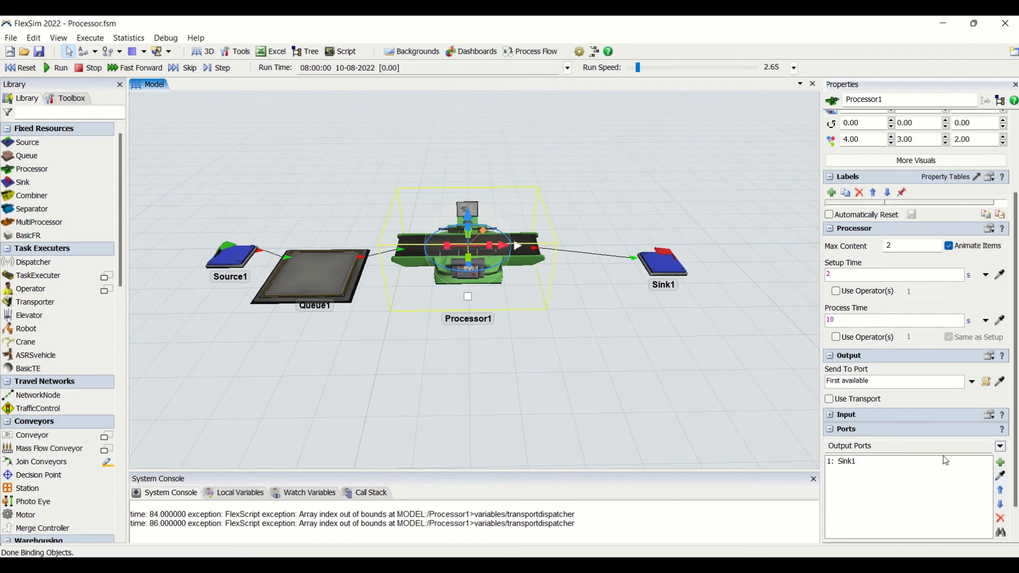
{"action": "left_click", "coordinate": [838, 433]}
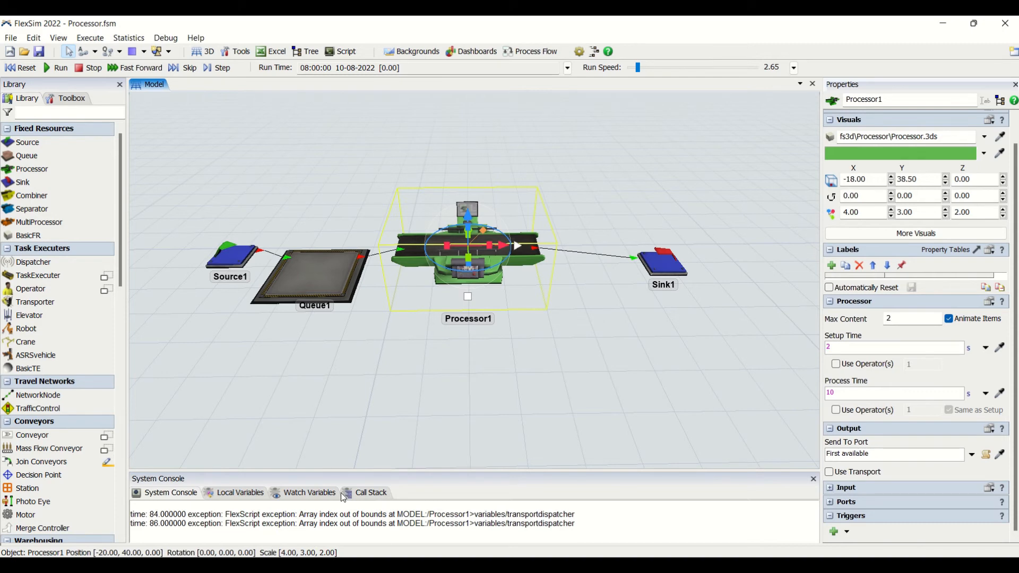
- Clear the FlexScript exception messages from the System Console
{"action": "left_click_drag", "start_coordinate": [155, 513], "coordinate": [584, 528]}
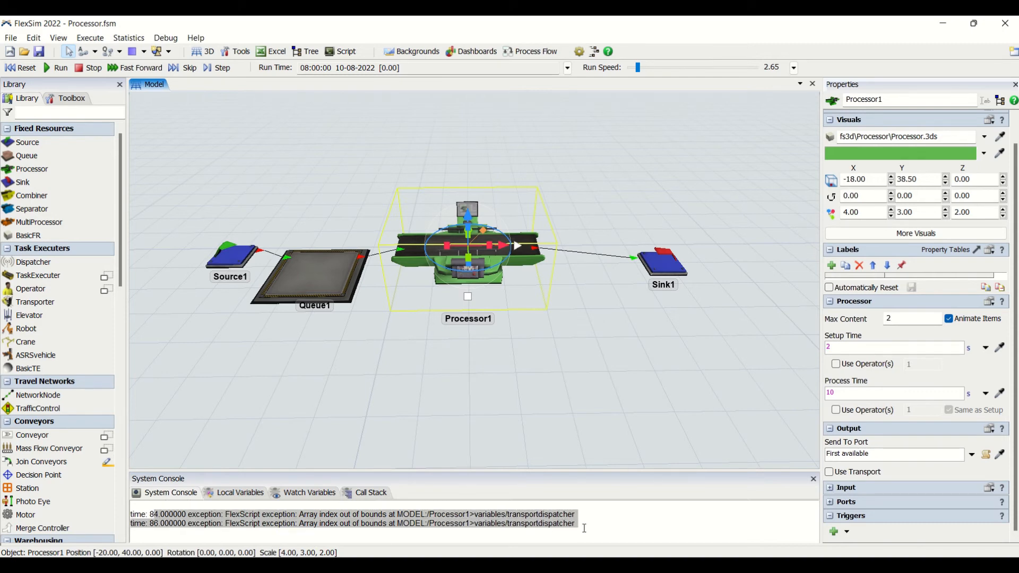
{"action": "left_click", "coordinate": [594, 525]}
{"action": "scroll", "coordinate": [575, 368], "scroll_direction": "up", "scroll_amount": 3}
{"action": "scroll", "coordinate": [575, 371], "scroll_direction": "down", "scroll_amount": 3}
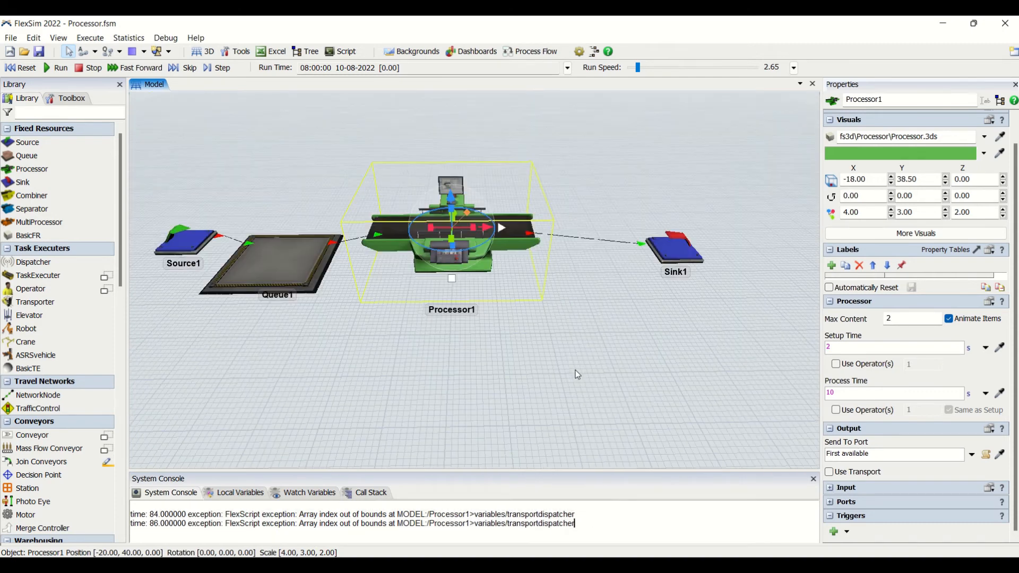
{"action": "left_click_drag", "start_coordinate": [579, 524], "coordinate": [22, 446]}
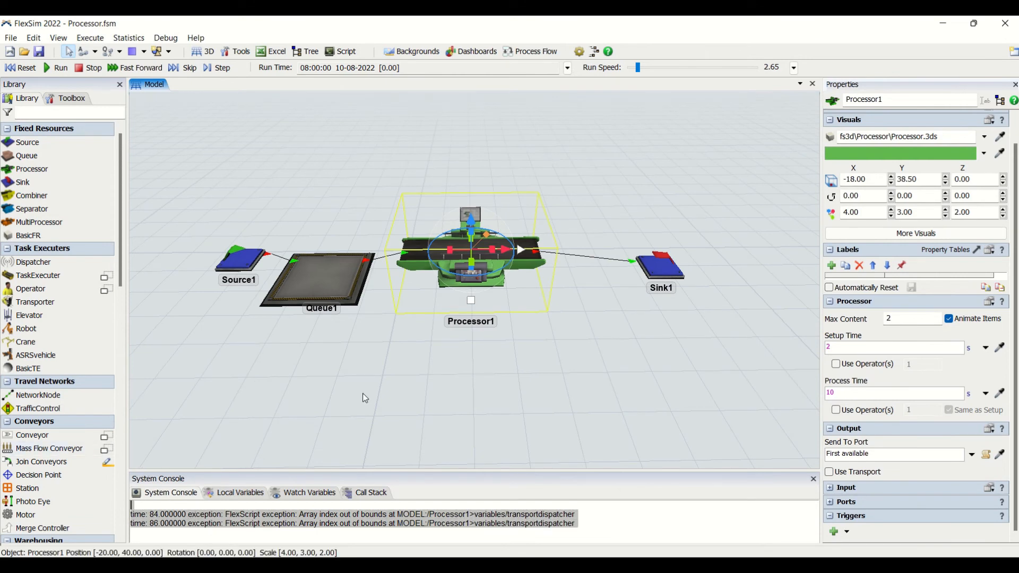
{"action": "left_click", "coordinate": [381, 338]}
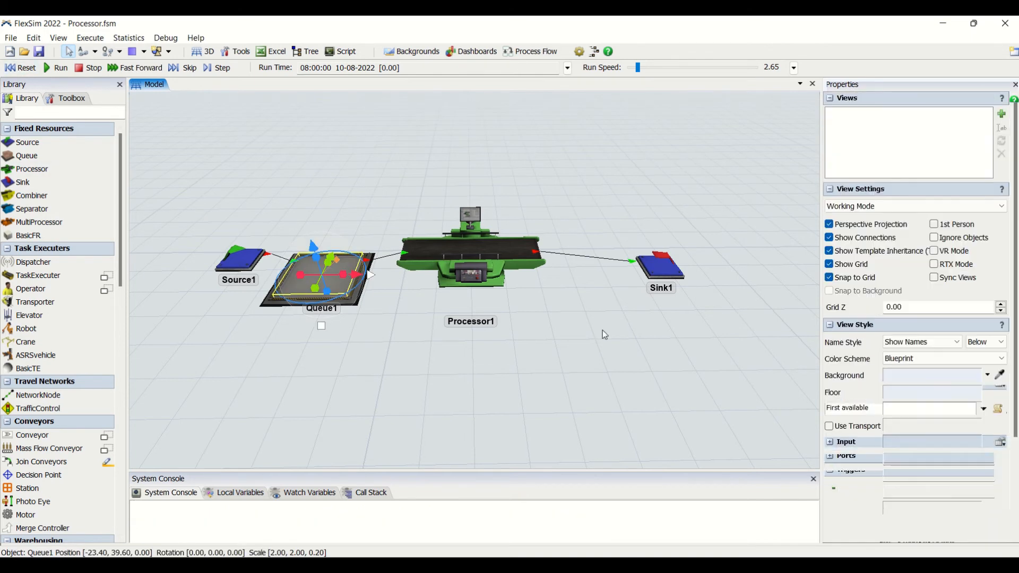
- Turn on Use Operator(s) for Processor1's setup time only, leaving it off for the process time
{"action": "left_click", "coordinate": [500, 261]}
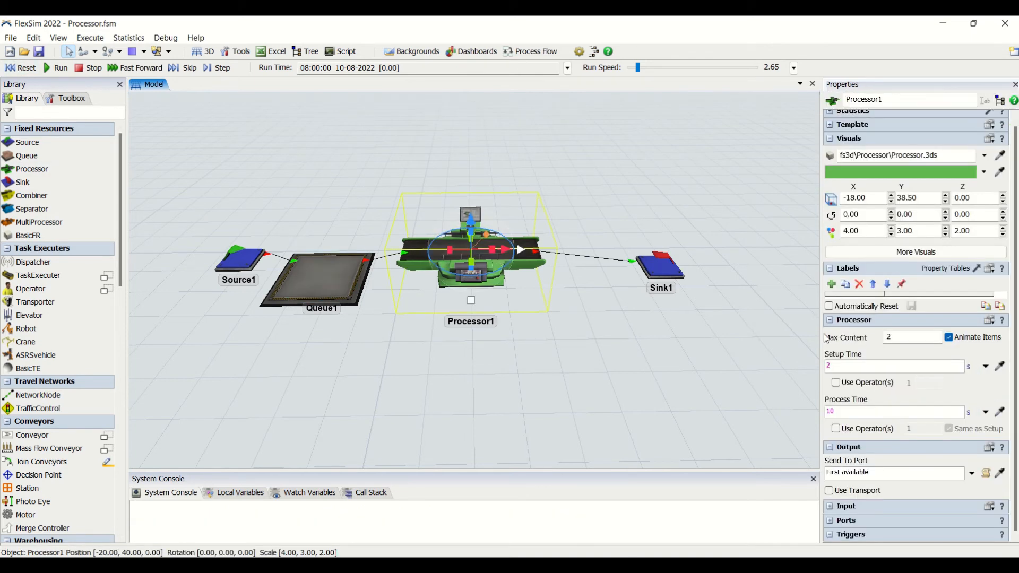
{"action": "left_click", "coordinate": [843, 384]}
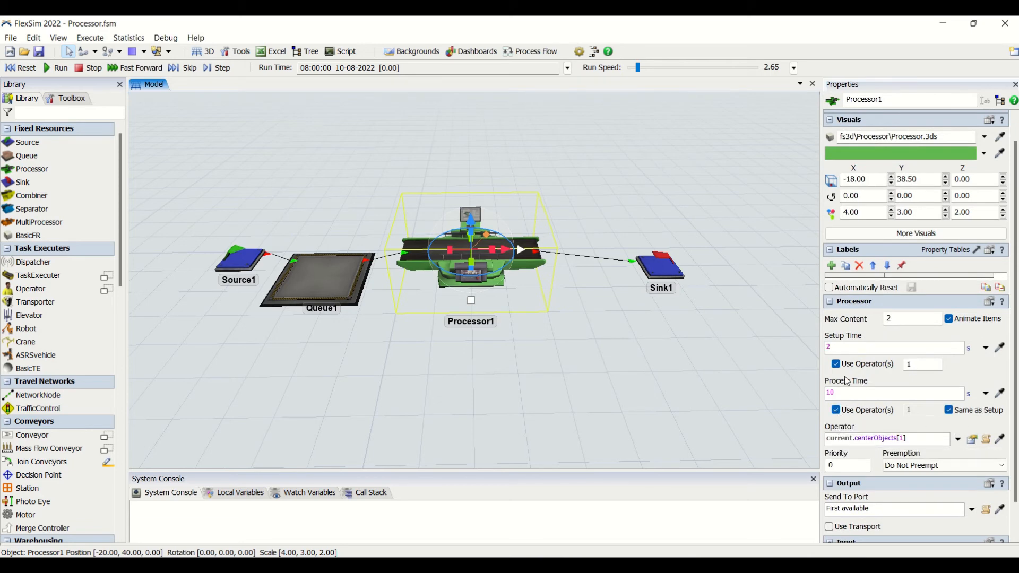
{"action": "left_click", "coordinate": [837, 411]}
- Add an operator to the model in front of Processor1 and connect it to the processor's center port
{"action": "left_click", "coordinate": [422, 361]}
{"action": "left_click_drag", "start_coordinate": [19, 290], "coordinate": [584, 366]}
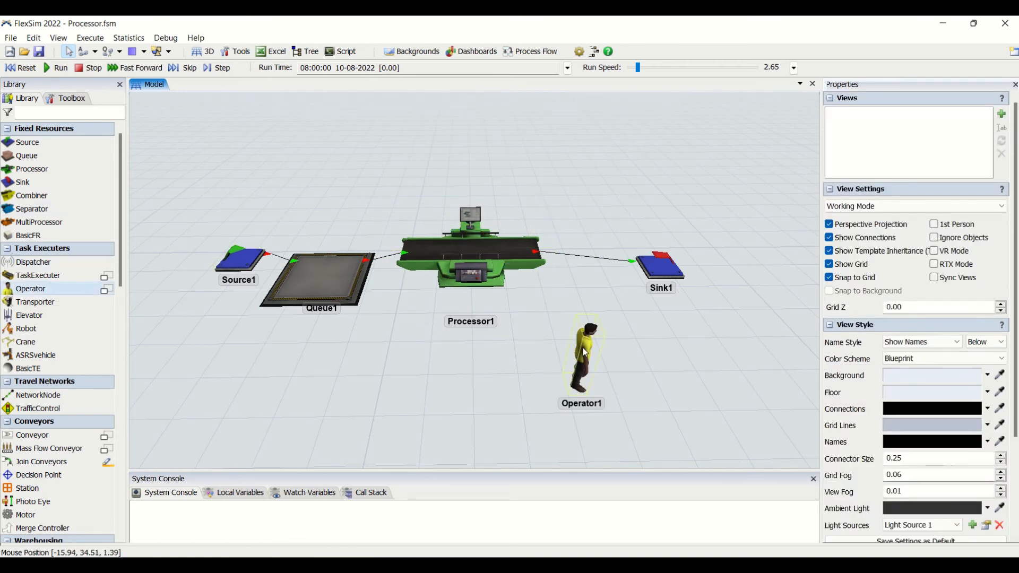
{"action": "left_click_drag", "start_coordinate": [581, 353], "coordinate": [479, 257]}
{"action": "left_click", "coordinate": [471, 326]}
{"action": "left_click", "coordinate": [471, 254]}
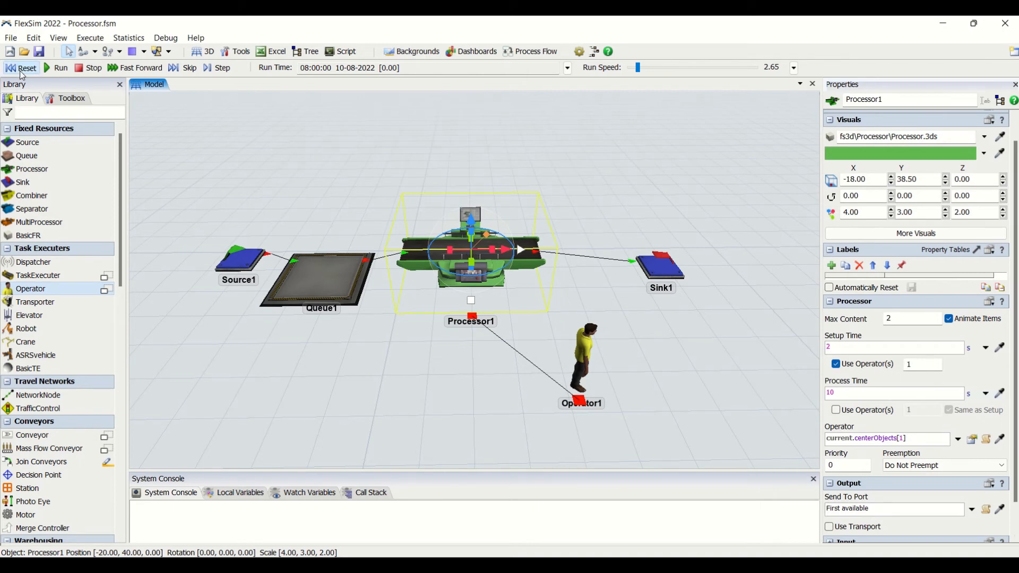
- Run the simulation and check the operator's state while it serves the processor's setup
{"action": "left_click", "coordinate": [62, 69]}
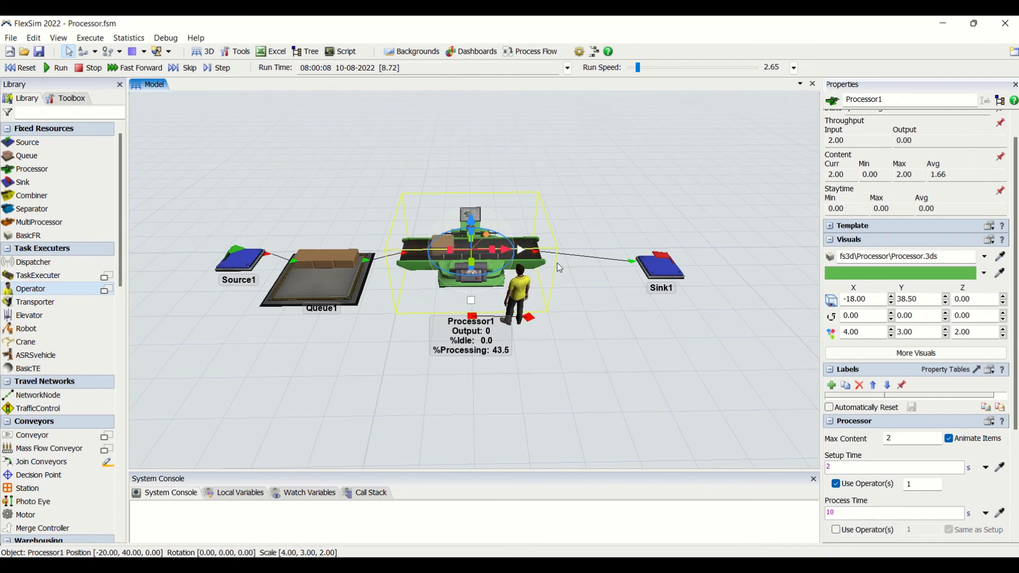
{"action": "left_click", "coordinate": [587, 223]}
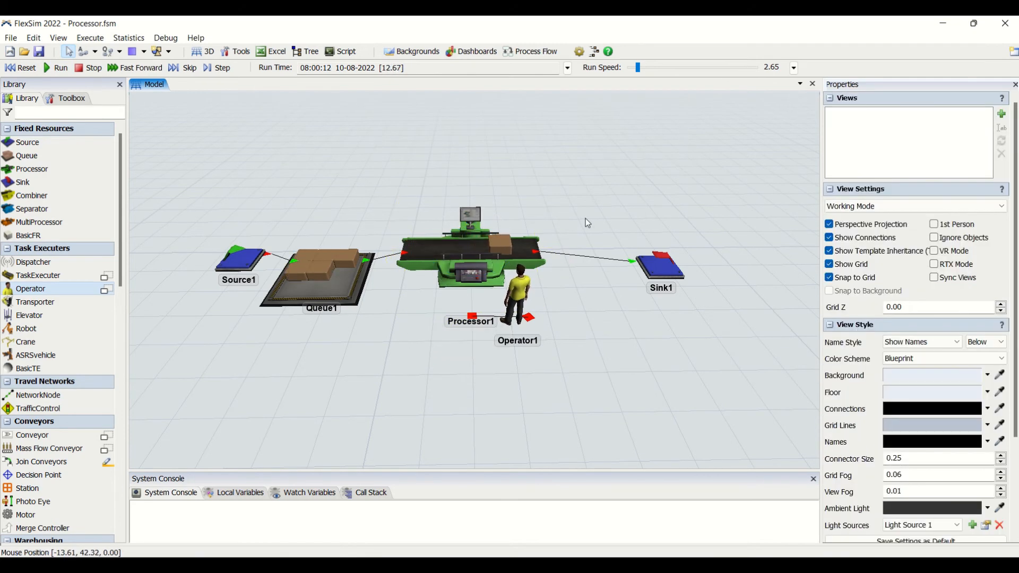
{"action": "left_click", "coordinate": [519, 295]}
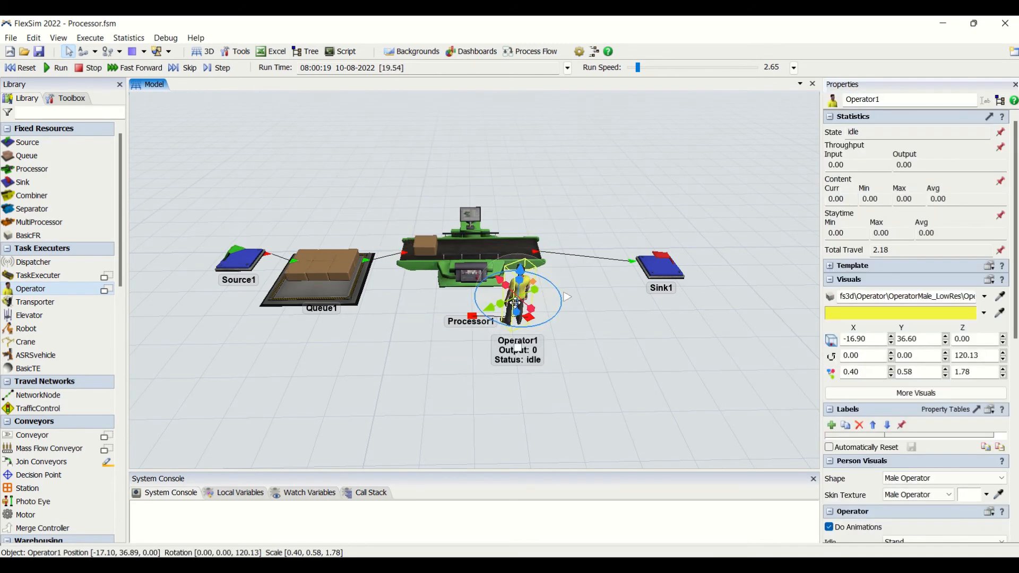
{"action": "left_click", "coordinate": [629, 335]}
- Turn off Use Operator(s) for Processor1's setup time, and reset and run the model
{"action": "left_click", "coordinate": [467, 285]}
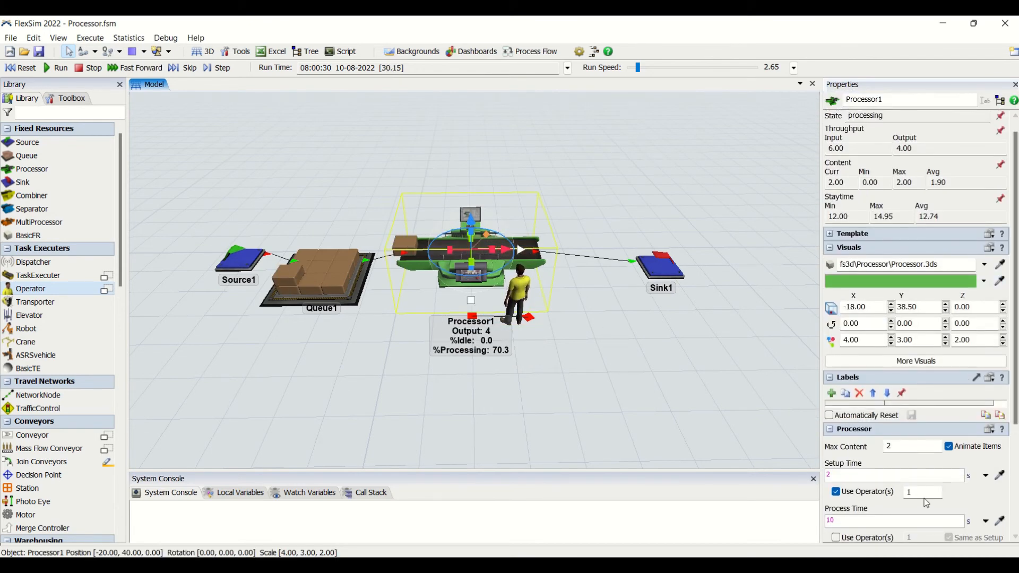
{"action": "left_click_drag", "start_coordinate": [922, 494], "coordinate": [861, 497]}
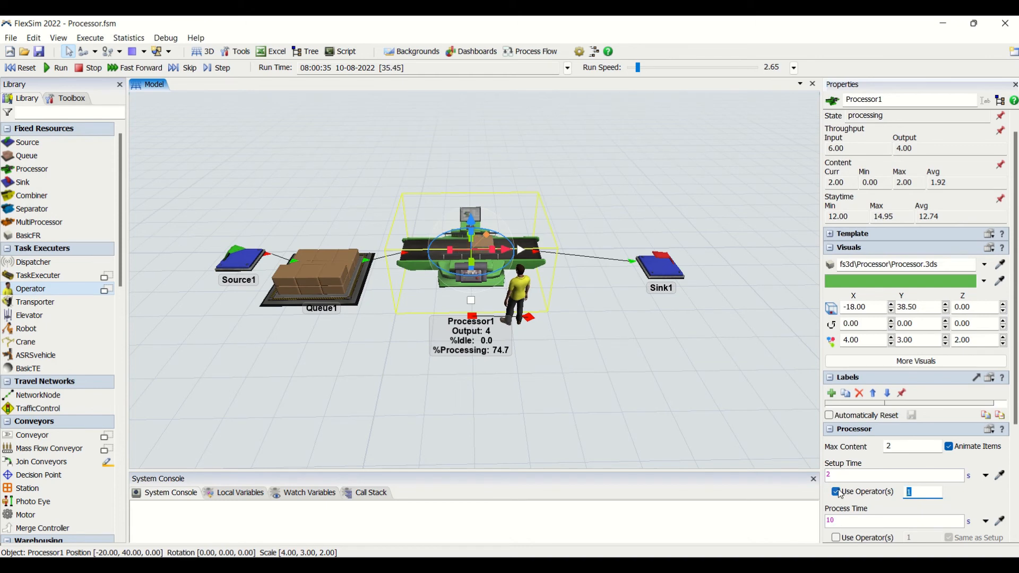
{"action": "left_click", "coordinate": [836, 492]}
{"action": "scroll", "coordinate": [837, 490], "scroll_direction": "down", "scroll_amount": 2}
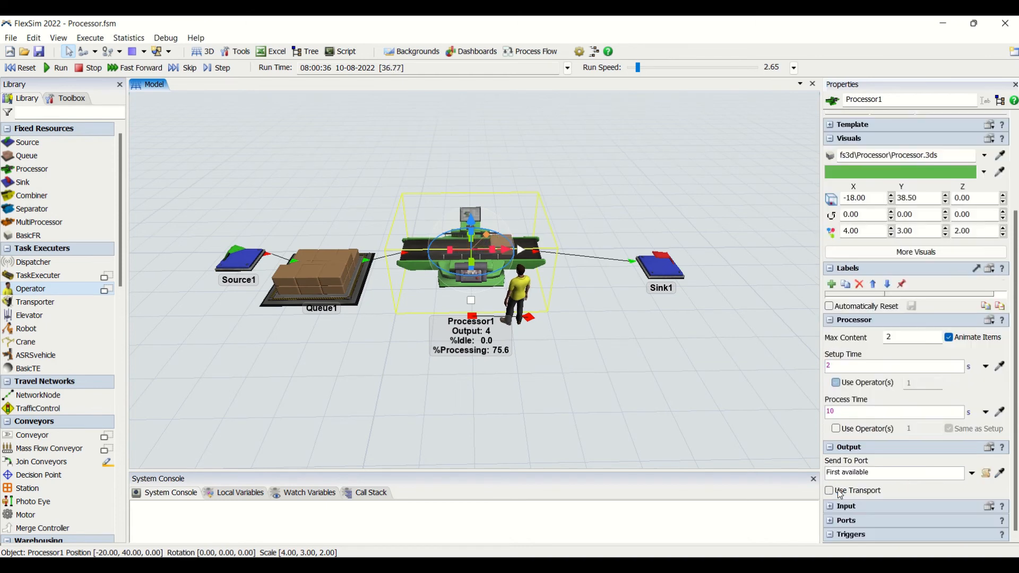
{"action": "left_click", "coordinate": [21, 68]}
{"action": "left_click", "coordinate": [57, 67]}
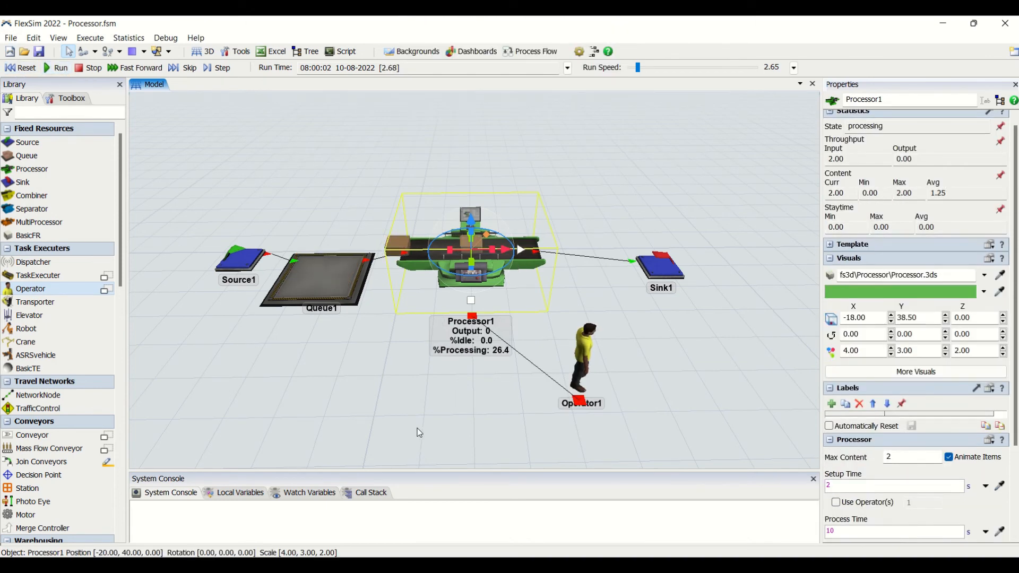
{"action": "left_click", "coordinate": [419, 430]}
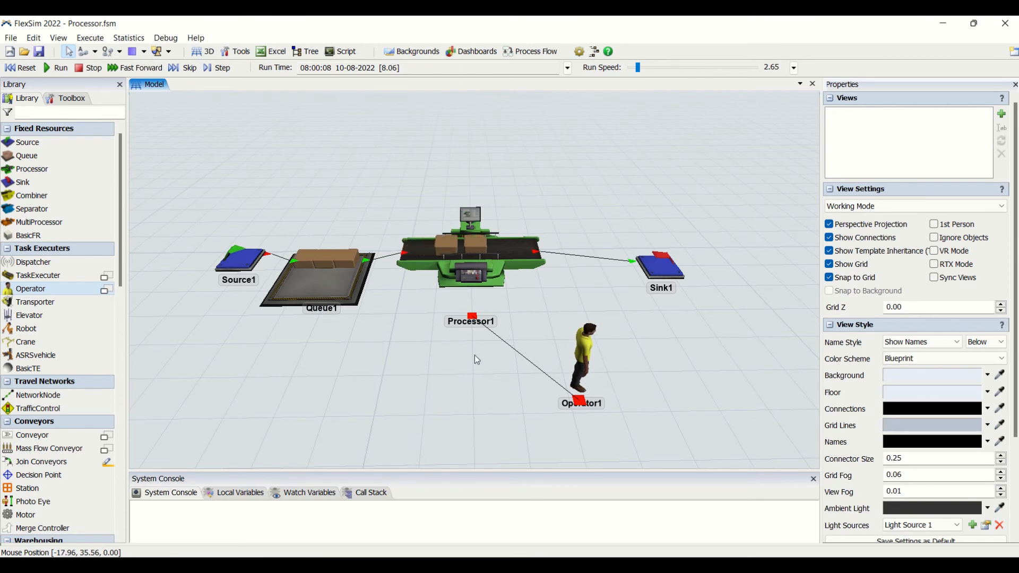
- Reset the model, turn on Use Operator(s) for Processor1's process time, and run the simulation
{"action": "left_click", "coordinate": [16, 68]}
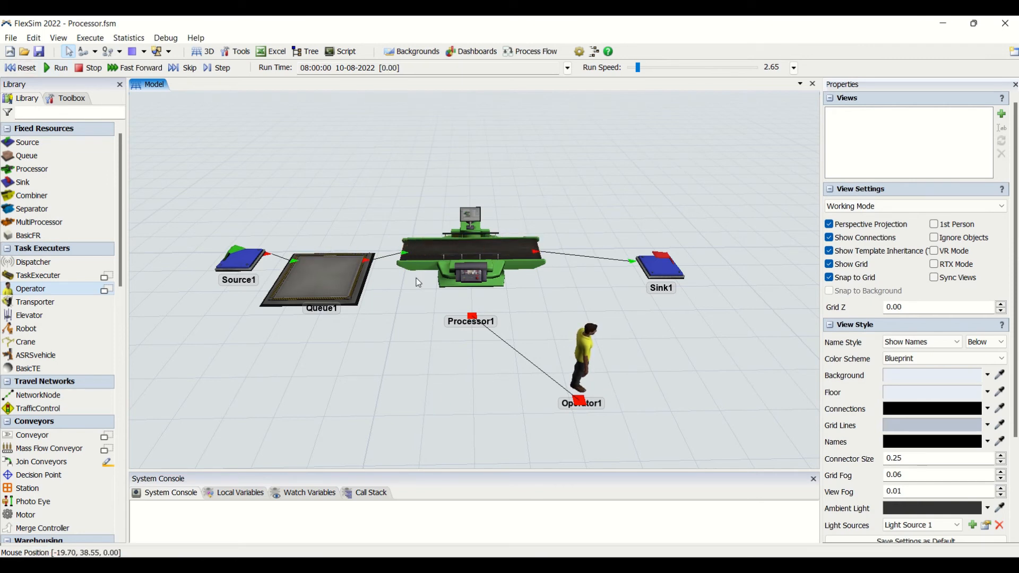
{"action": "left_click", "coordinate": [485, 290]}
{"action": "left_click", "coordinate": [836, 429]}
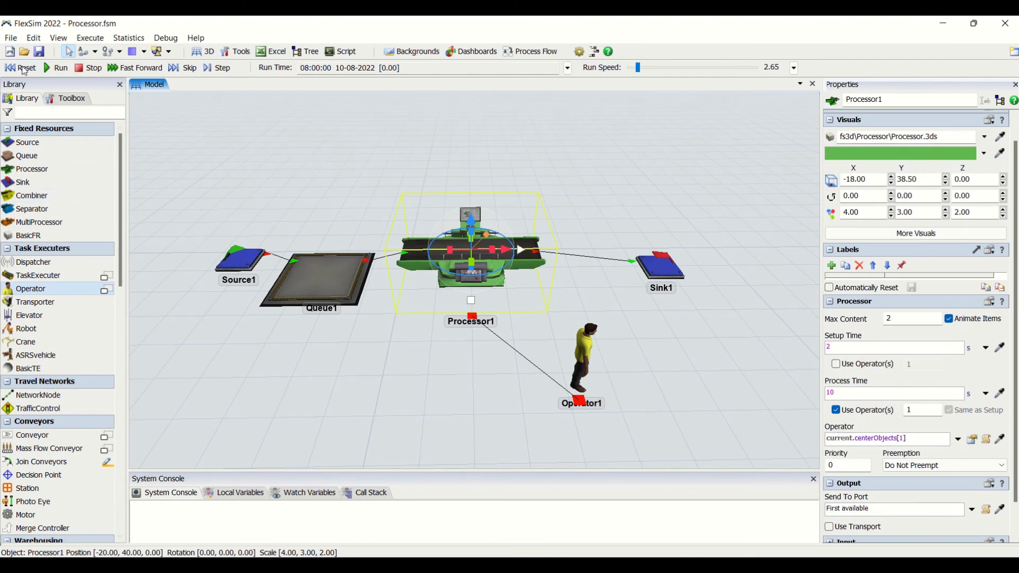
{"action": "left_click", "coordinate": [58, 69]}
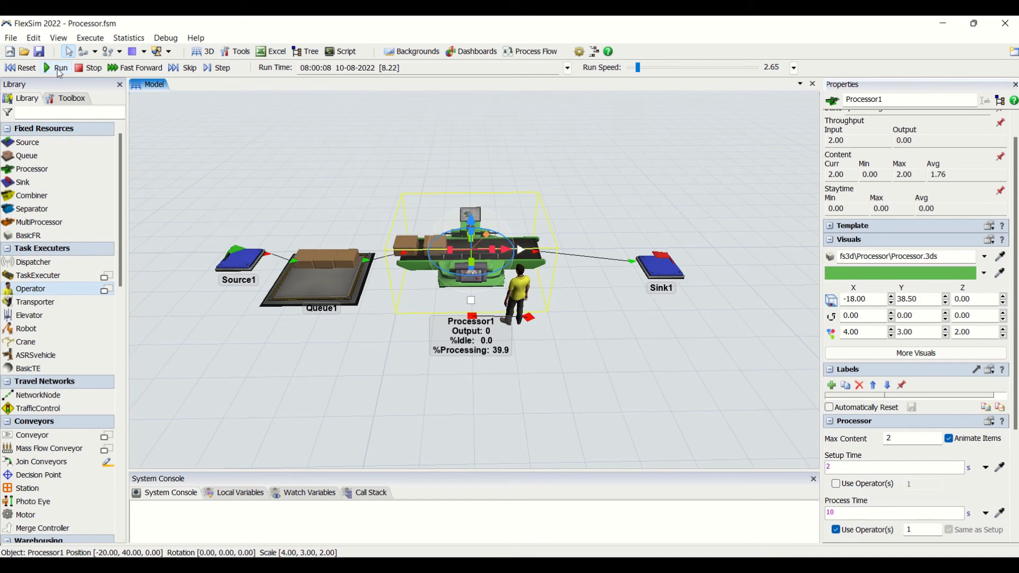
- Examine the operator's state and its task executor and travel properties while the simulation runs
{"action": "left_click", "coordinate": [519, 294]}
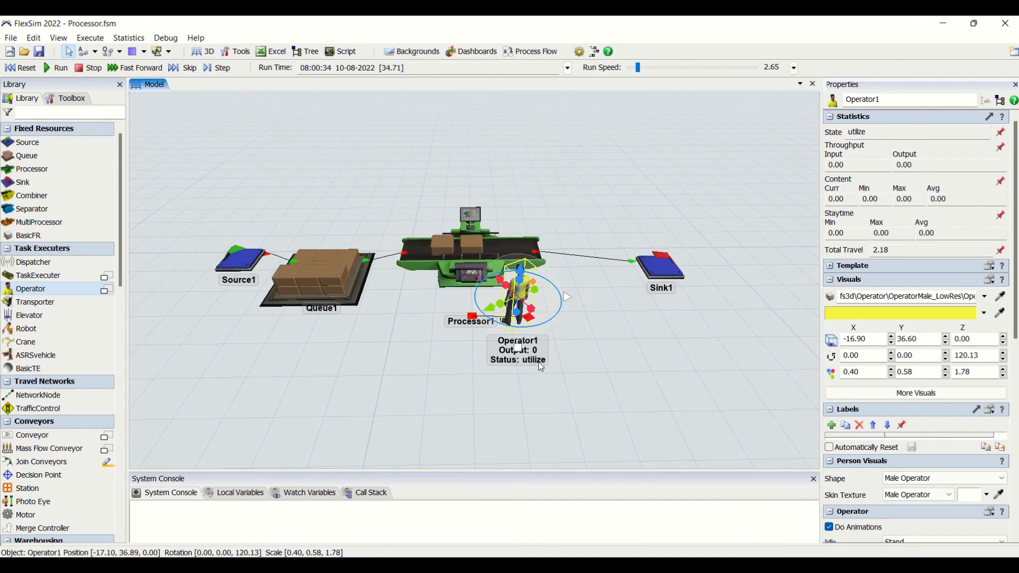
{"action": "left_click", "coordinate": [587, 354]}
{"action": "left_click", "coordinate": [527, 296]}
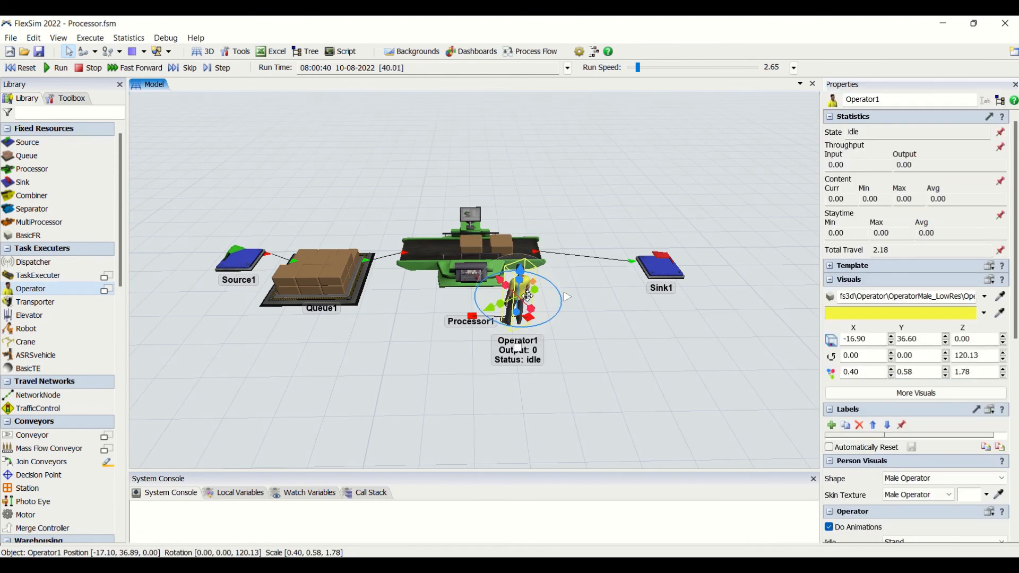
{"action": "left_click_drag", "start_coordinate": [1015, 238], "coordinate": [1015, 432]}
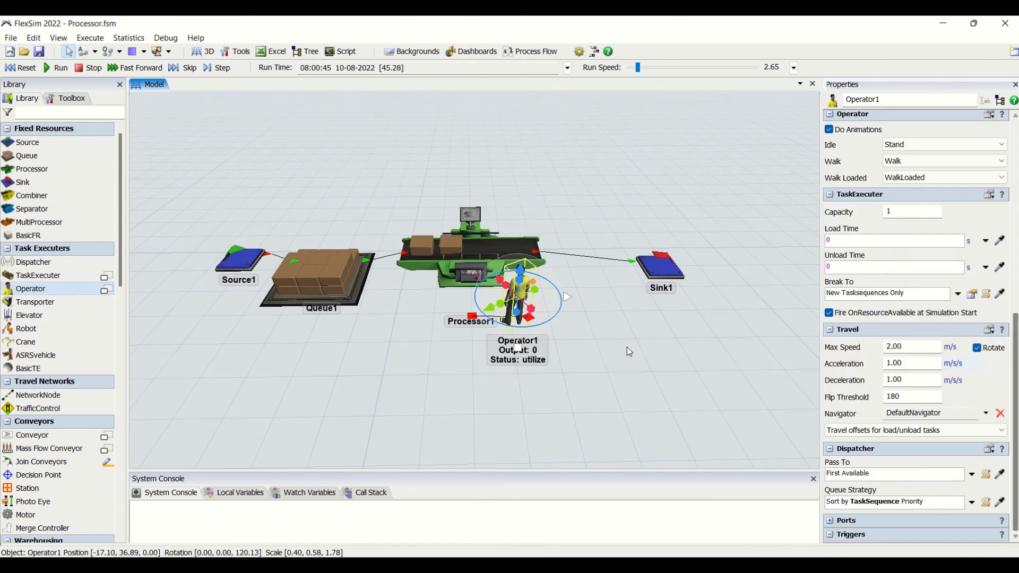
- Review the available Operator selection options for Processor1 without changing the current one
{"action": "left_click", "coordinate": [474, 266]}
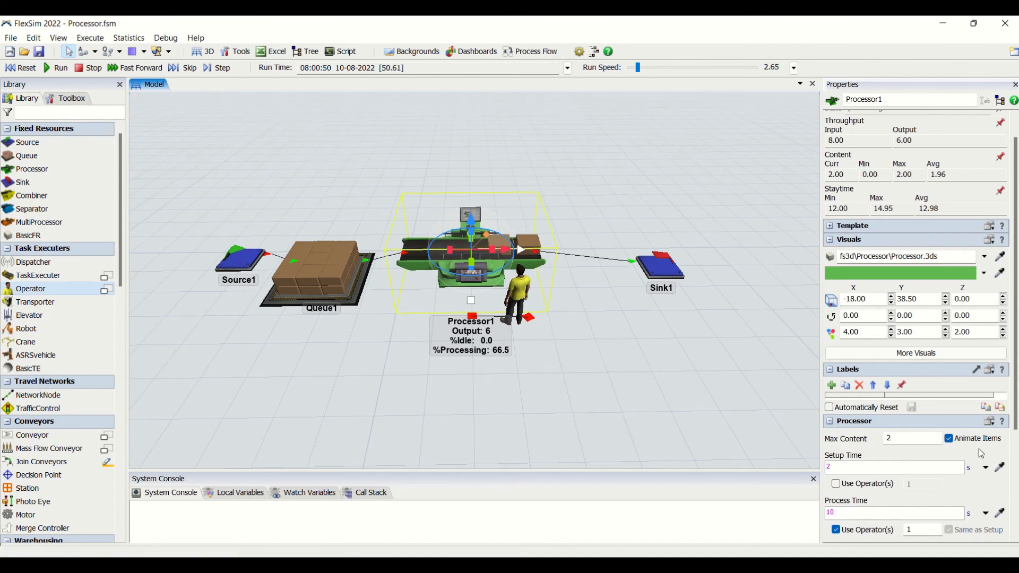
{"action": "scroll", "coordinate": [981, 454], "scroll_direction": "down", "scroll_amount": 5}
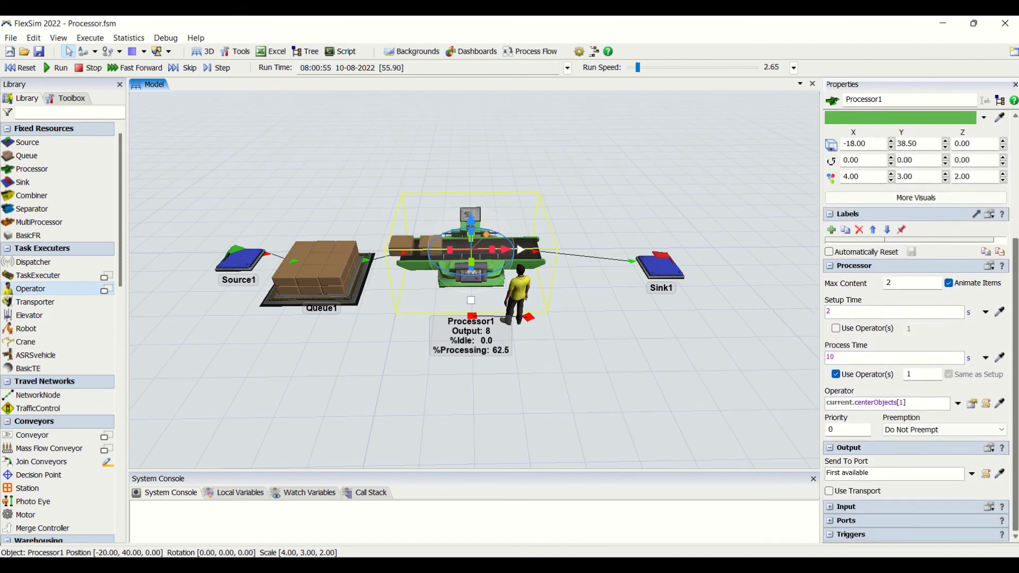
{"action": "left_click", "coordinate": [958, 405]}
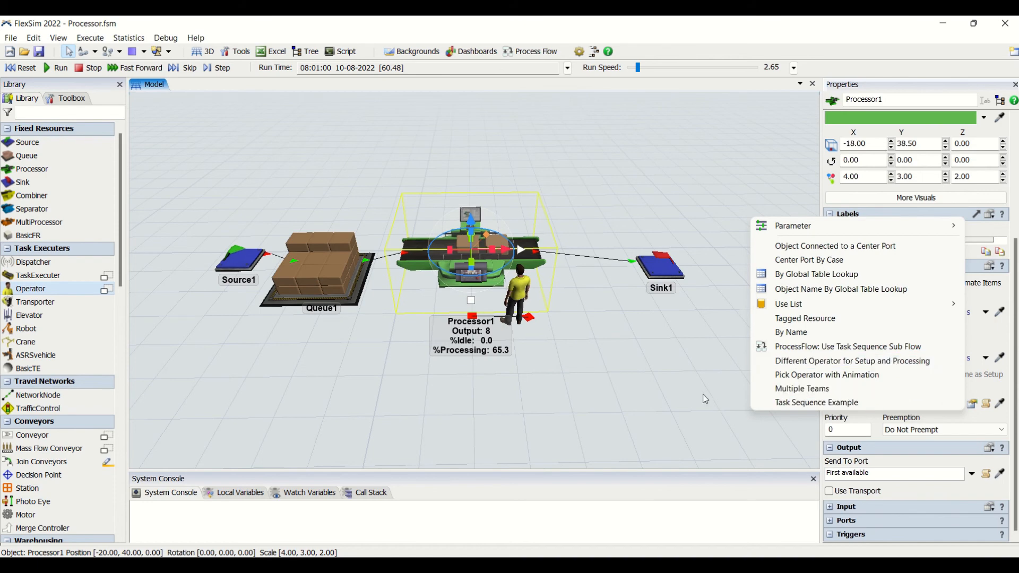
{"action": "left_click", "coordinate": [654, 400]}
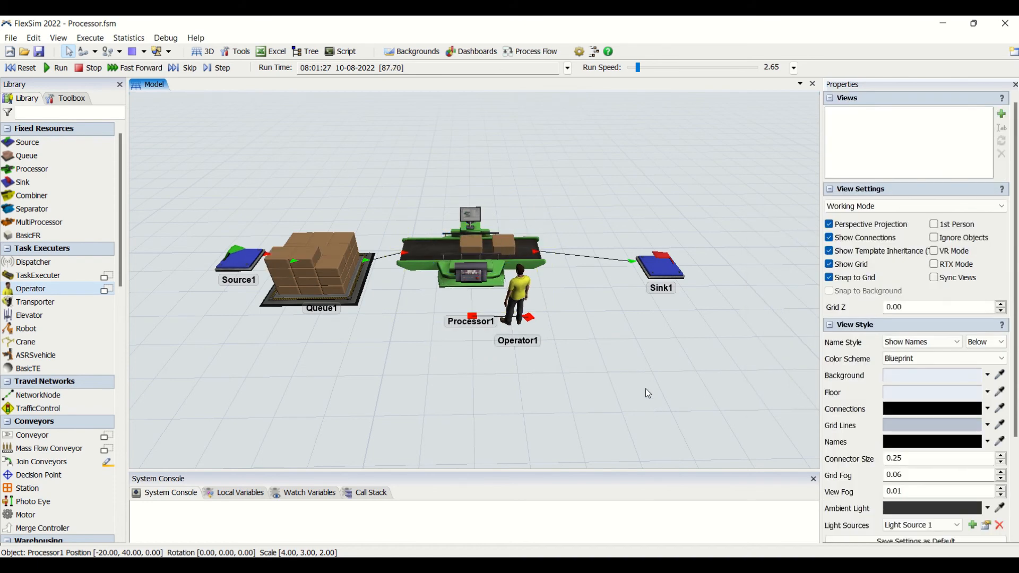
- Turn off Use Operator(s) for Processor1's process time, run the model from a reset, and reset it again
{"action": "left_click", "coordinate": [474, 280]}
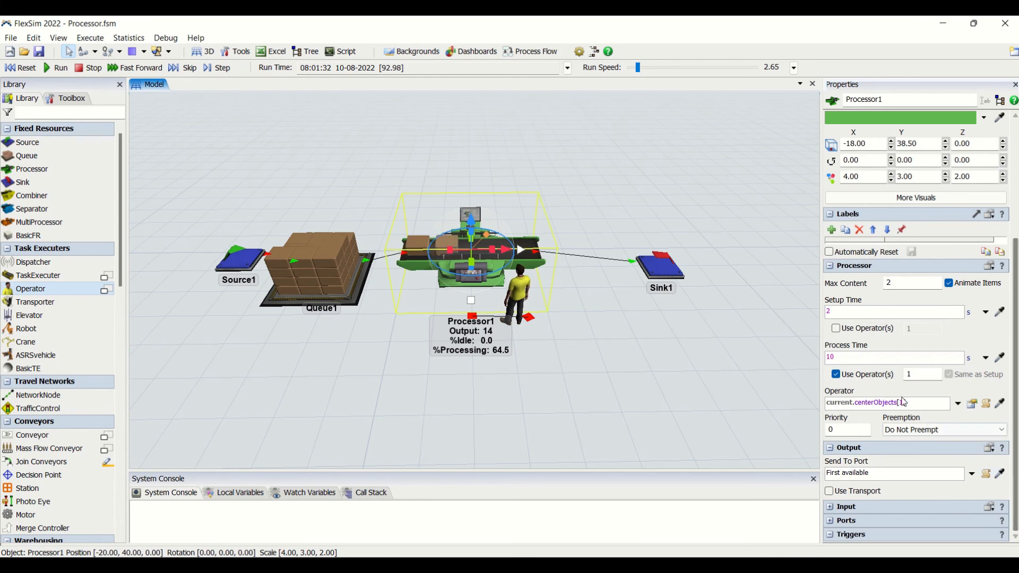
{"action": "scroll", "coordinate": [828, 364], "scroll_direction": "up", "scroll_amount": 5}
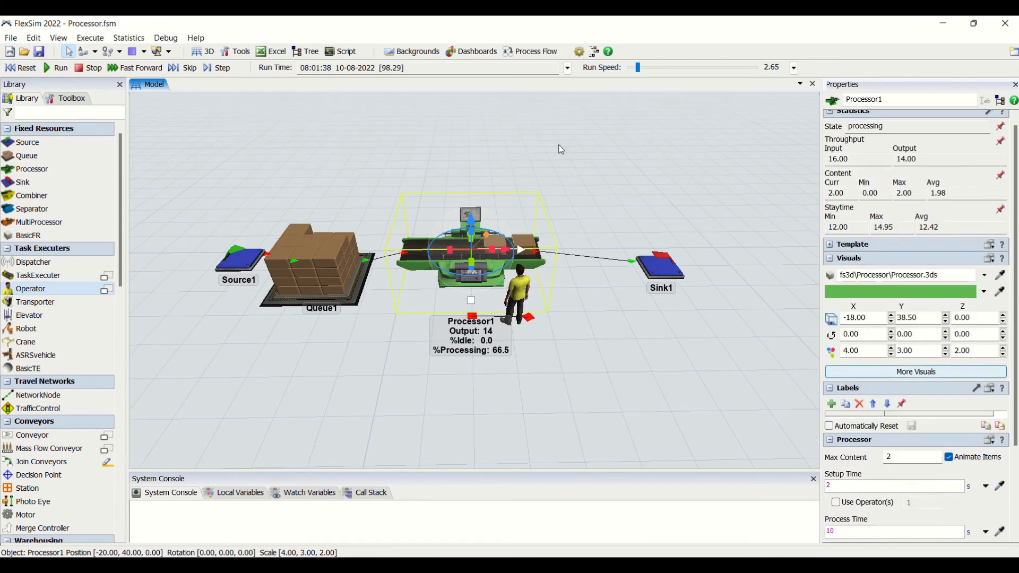
{"action": "left_click", "coordinate": [25, 63]}
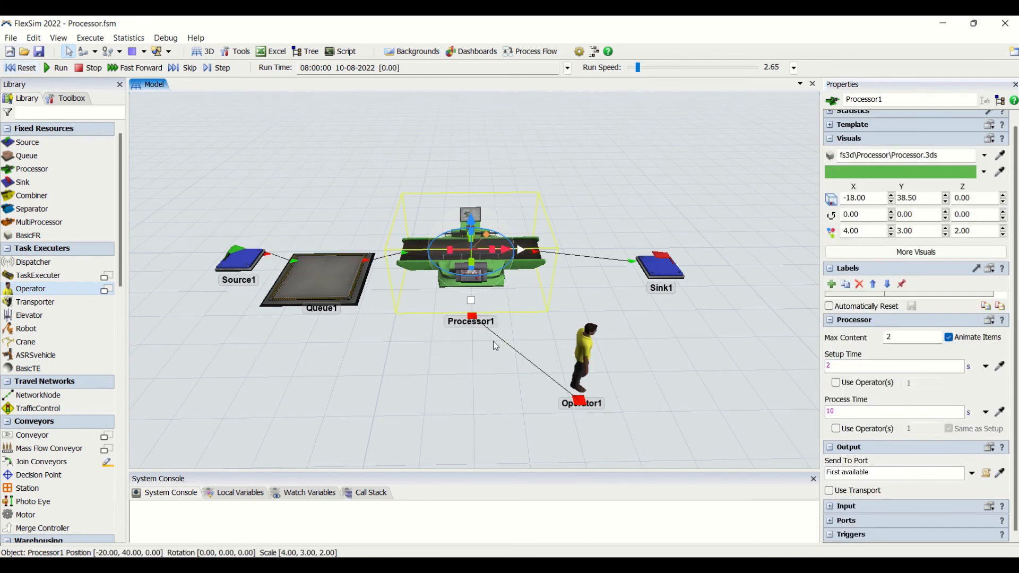
{"action": "left_click", "coordinate": [57, 68]}
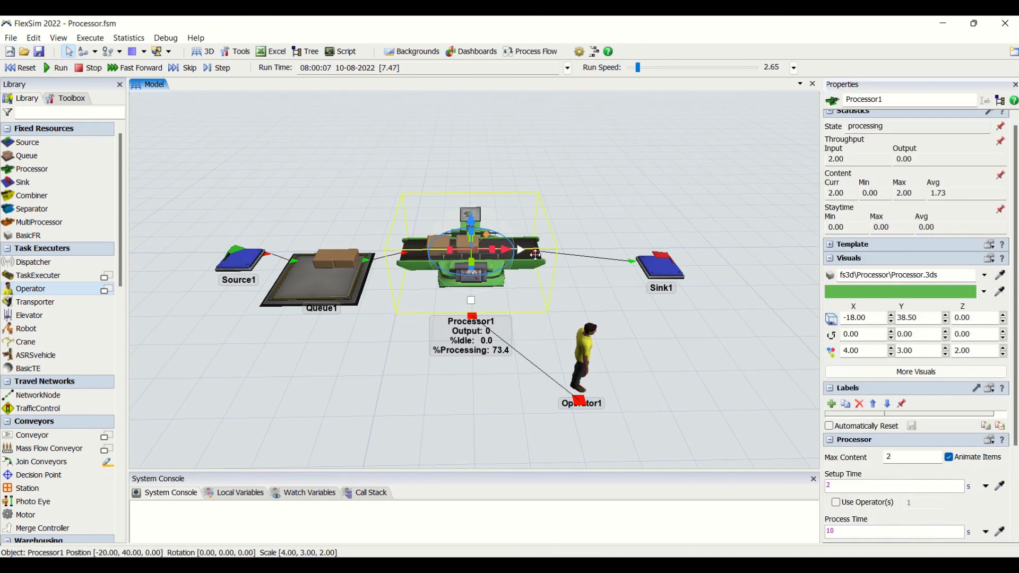
{"action": "scroll", "coordinate": [915, 324], "scroll_direction": "down", "scroll_amount": 3}
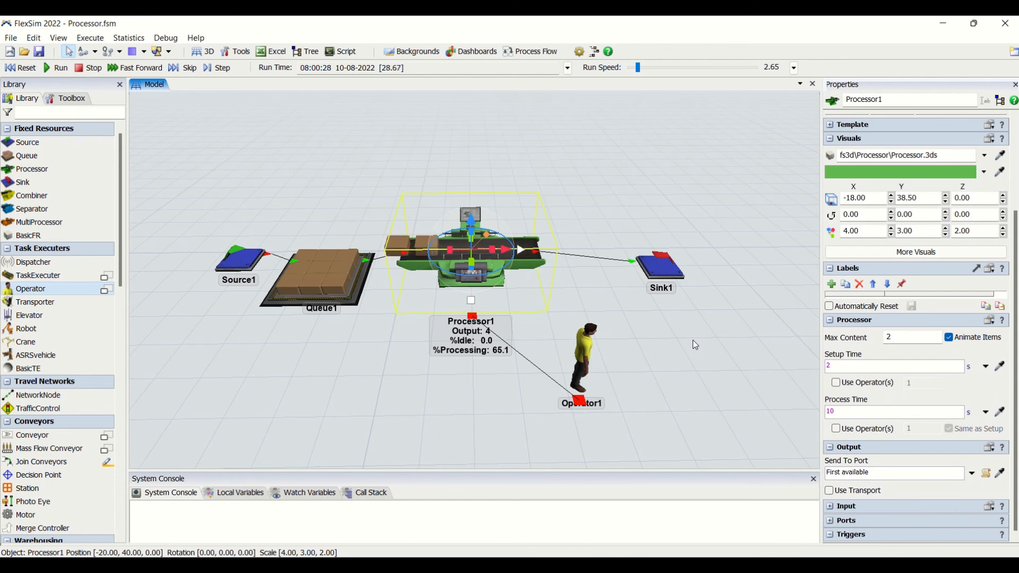
{"action": "left_click", "coordinate": [391, 384]}
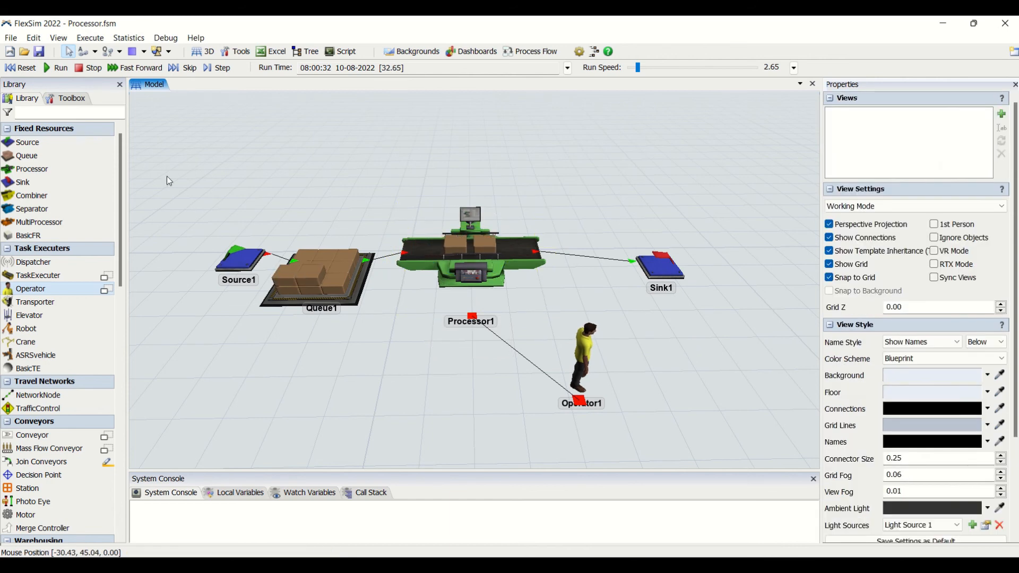
{"action": "left_click", "coordinate": [21, 69]}
{"action": "left_click", "coordinate": [465, 271]}
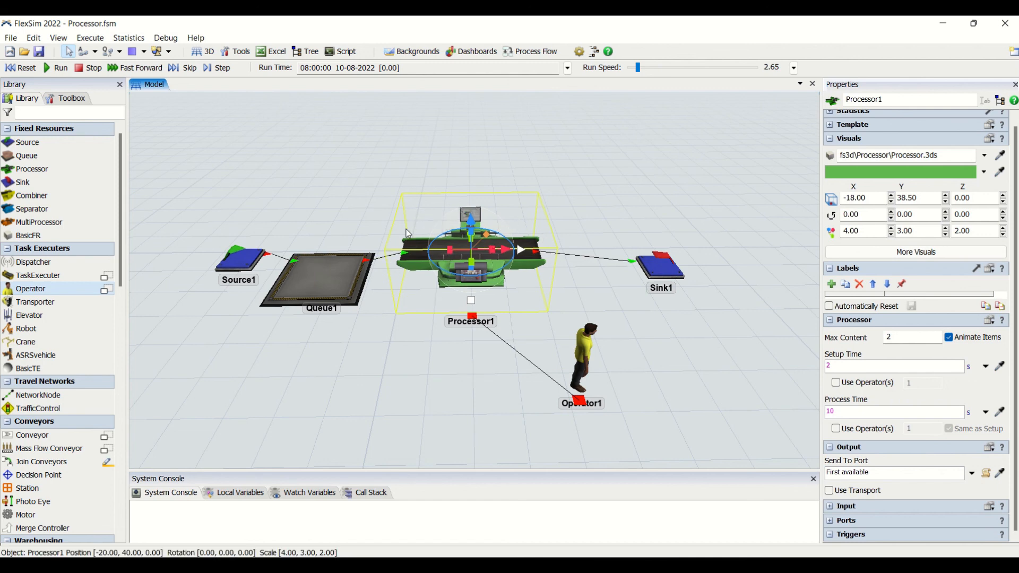
{"action": "left_click", "coordinate": [452, 355]}
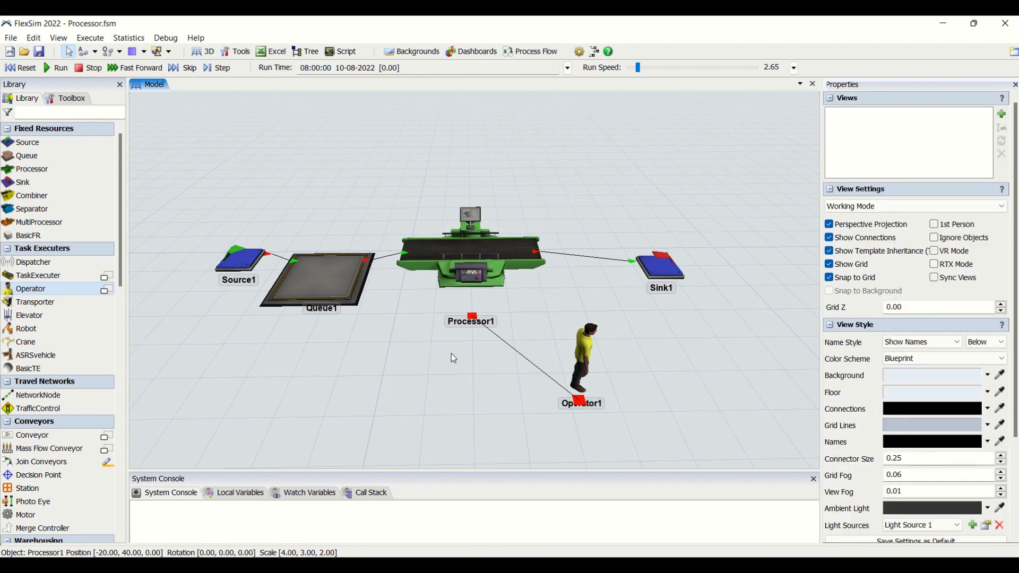
{"action": "scroll", "coordinate": [542, 326], "scroll_direction": "down", "scroll_amount": 1}
{"action": "scroll", "coordinate": [541, 327], "scroll_direction": "up", "scroll_amount": 3}
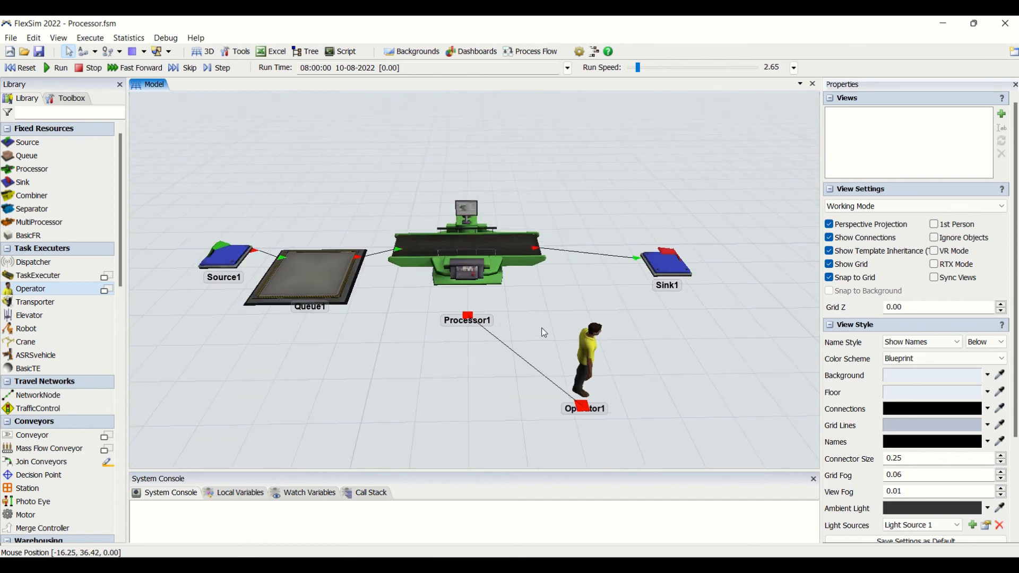